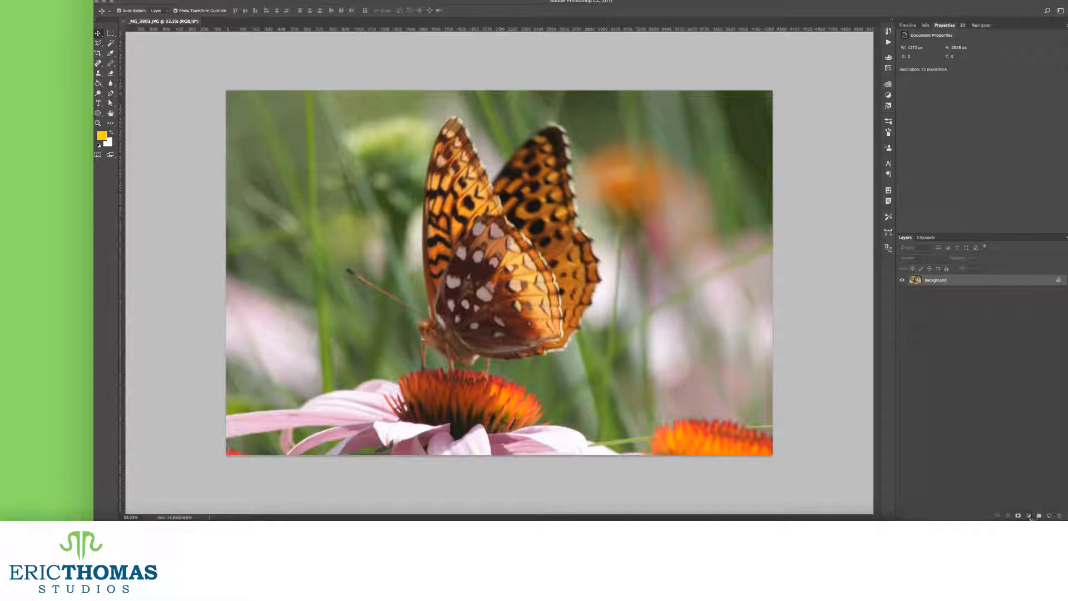
# Add a Hue/Saturation adjustment layer over the butterfly photo and strongly reduce the saturation and lightness of the Cyans range
pyautogui.click(1029, 515)
pyautogui.click(1029, 429)
pyautogui.click(941, 58)
pyautogui.click(942, 74)
pyautogui.moveTo(982, 90); pyautogui.dragTo(906, 105)
# Step through the color ranges of the Hue/Saturation adjustment and raise the saturation of the Yellows
pyautogui.click(937, 58)
pyautogui.click(938, 74)
pyautogui.click(946, 57)
pyautogui.click(935, 50)
pyautogui.click(935, 58)
pyautogui.click(935, 50)
pyautogui.click(933, 56)
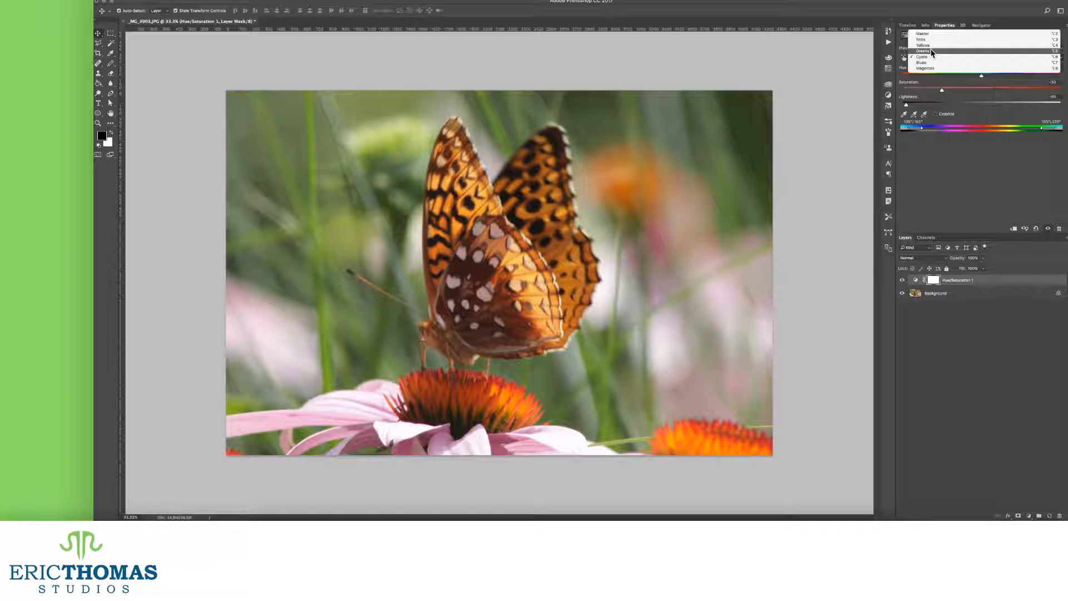
pyautogui.click(932, 51)
pyautogui.click(935, 57)
pyautogui.click(933, 50)
pyautogui.moveTo(982, 91); pyautogui.dragTo(1007, 91)
# Raise the saturation and slightly lower the lightness of the Reds range in the Hue/Saturation adjustment
pyautogui.click(934, 58)
pyautogui.click(935, 50)
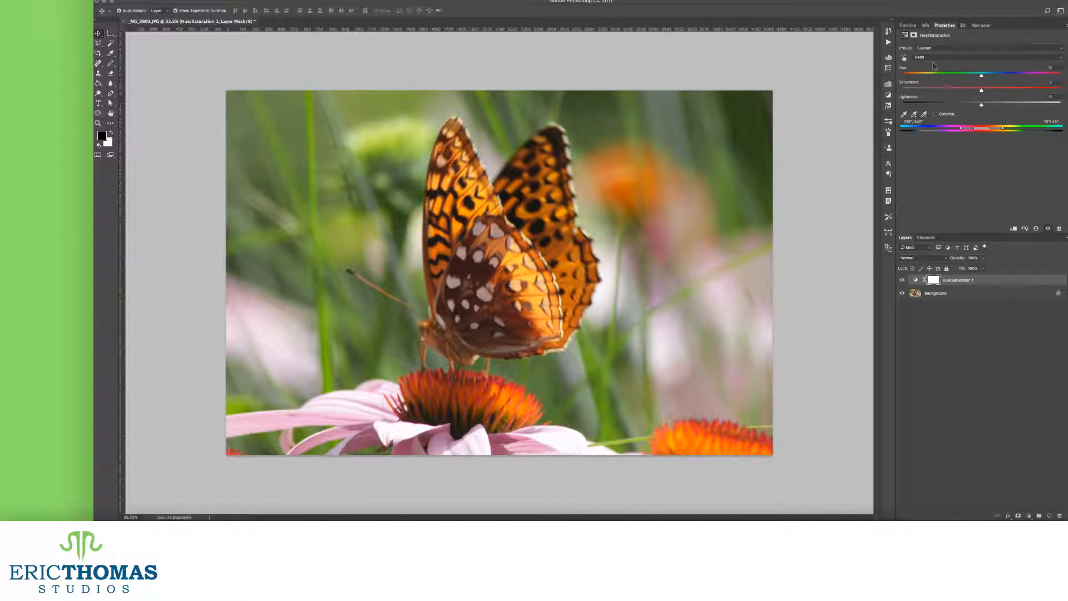
pyautogui.moveTo(996, 91); pyautogui.dragTo(1002, 90)
pyautogui.moveTo(982, 105); pyautogui.dragTo(974, 105)
# Add a Curves adjustment layer and increase contrast with a slightly raised midtone point and a slightly lowered shadow point
pyautogui.click(1029, 515)
pyautogui.click(1030, 423)
pyautogui.click(959, 142)
pyautogui.click(991, 111)
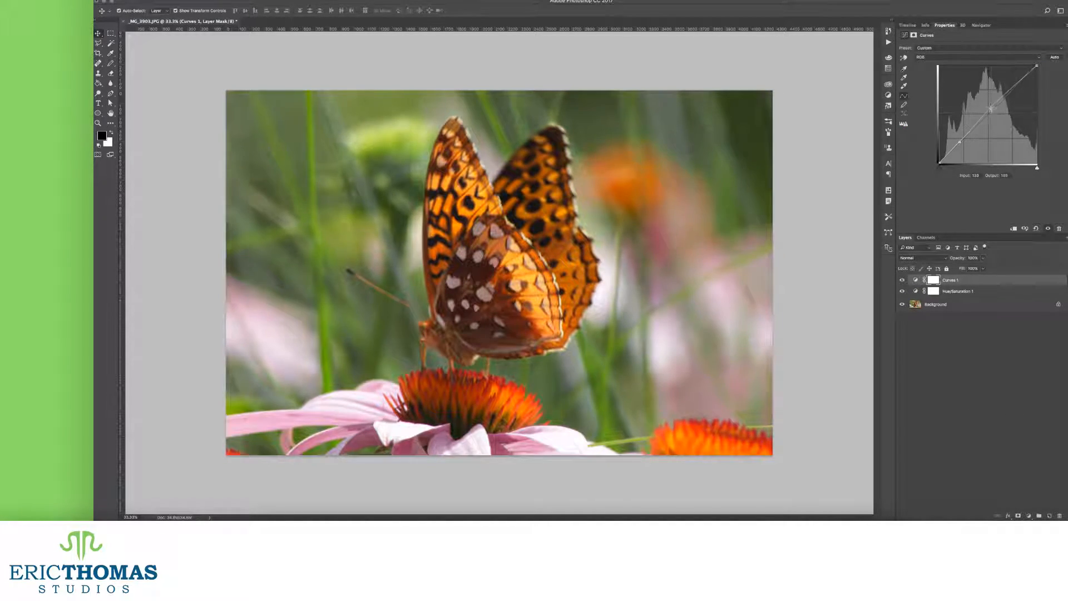
pyautogui.moveTo(991, 111); pyautogui.dragTo(990, 107)
pyautogui.moveTo(959, 142); pyautogui.dragTo(966, 143)
# Add a Gradient Map adjustment layer and choose a gradient for it
pyautogui.click(1029, 516)
pyautogui.click(1030, 497)
pyautogui.click(980, 50)
pyautogui.click(750, 154)
pyautogui.press('Return')
# Change the Gradient Map layer's blend mode and set its opacity to 38%
pyautogui.click(921, 257)
pyautogui.click(916, 345)
pyautogui.press('3')
pyautogui.press('8')
# Try several other gradients for the Gradient Map adjustment and apply the chosen one
pyautogui.click(979, 50)
pyautogui.click(762, 139)
pyautogui.click(810, 140)
pyautogui.click(786, 139)
pyautogui.click(857, 131)
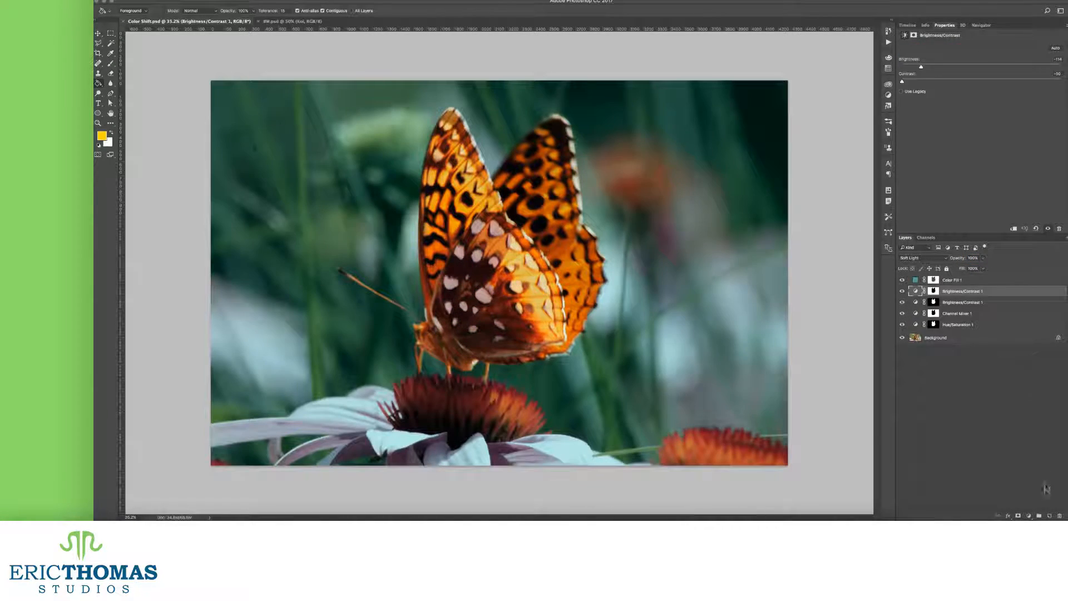
# On a new layer in the color-shift document, set the foreground color to a bright magenta
pyautogui.click(102, 135)
pyautogui.click(924, 253)
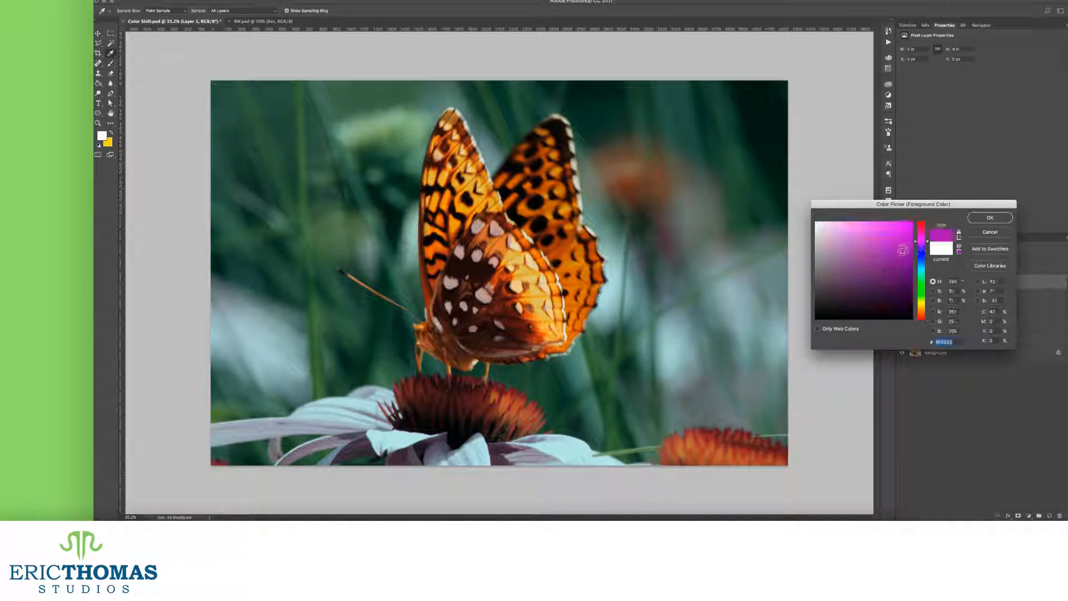
pyautogui.click(988, 218)
# Paint a thin magenta stroke along the outer edge of the butterfly's front wing with a smaller brush
pyautogui.press('[')
pyautogui.press('[')
pyautogui.press('[')
pyautogui.press('[')
pyautogui.press('[')
pyautogui.press('[')
pyautogui.press('[')
pyautogui.press('[')
pyautogui.moveTo(432, 316); pyautogui.dragTo(421, 244)
# Set the painted layer's blend mode to Color and its opacity to about 53%
pyautogui.click(923, 258)
pyautogui.click(913, 427)
pyautogui.moveTo(962, 257); pyautogui.dragTo(944, 261)
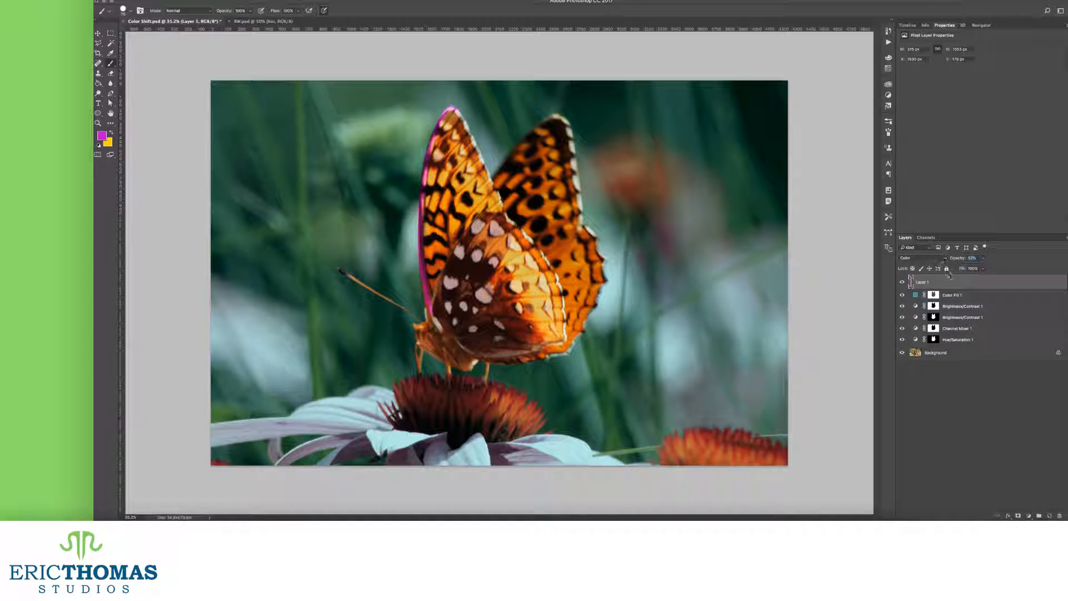
# Load a selection of the butterfly from the Color Fill layer's mask, fill it with magenta on the painted layer, and deselect
pyautogui.keyDown('ctrl'); pyautogui.click(934, 298); pyautogui.keyUp('ctrl')
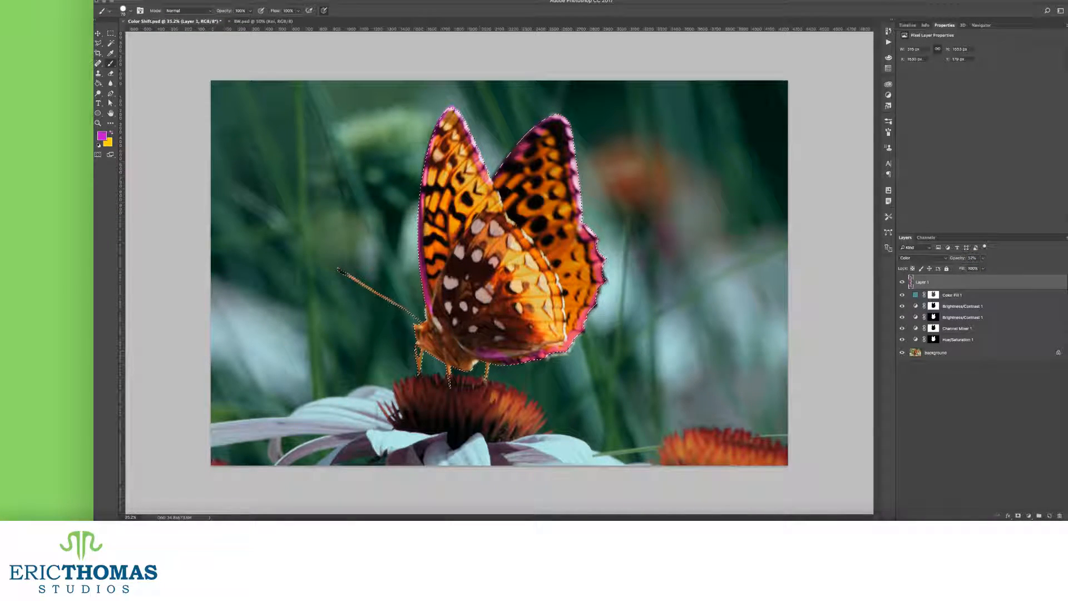
pyautogui.press('g')
pyautogui.click(489, 277)
pyautogui.hotkey('ctrl', 'd')
# Set the magenta layer's opacity to 100% and its blend mode to Soft Light
pyautogui.moveTo(957, 258); pyautogui.dragTo(975, 259)
pyautogui.click(922, 258)
pyautogui.click(913, 179)
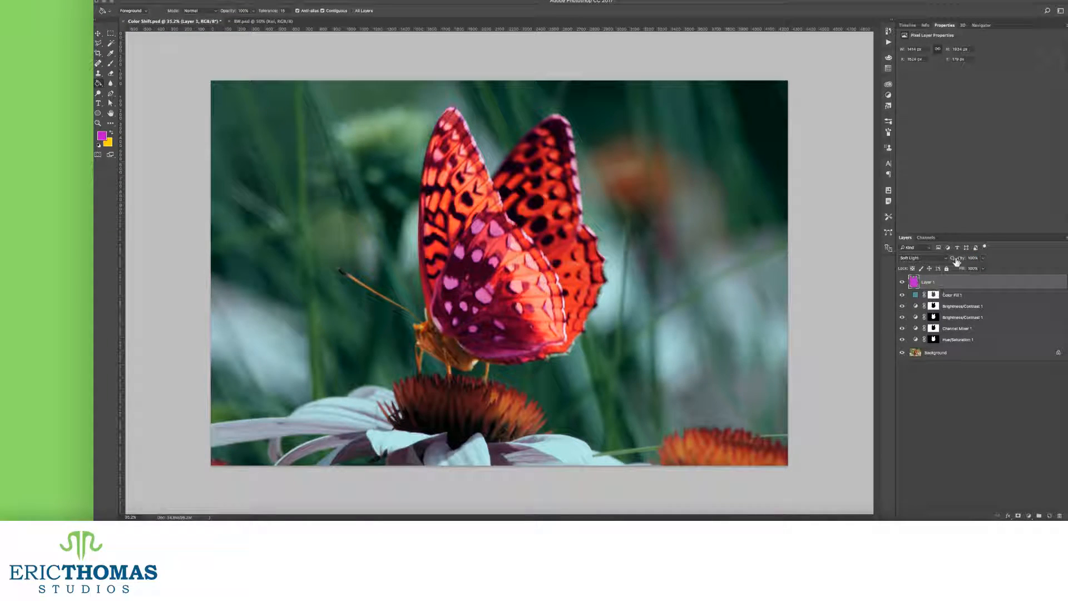
# Load the Color Fill layer's mask as a selection, invert it to isolate the butterfly, and add a new layer
pyautogui.keyDown('ctrl'); pyautogui.click(934, 298); pyautogui.keyUp('ctrl')
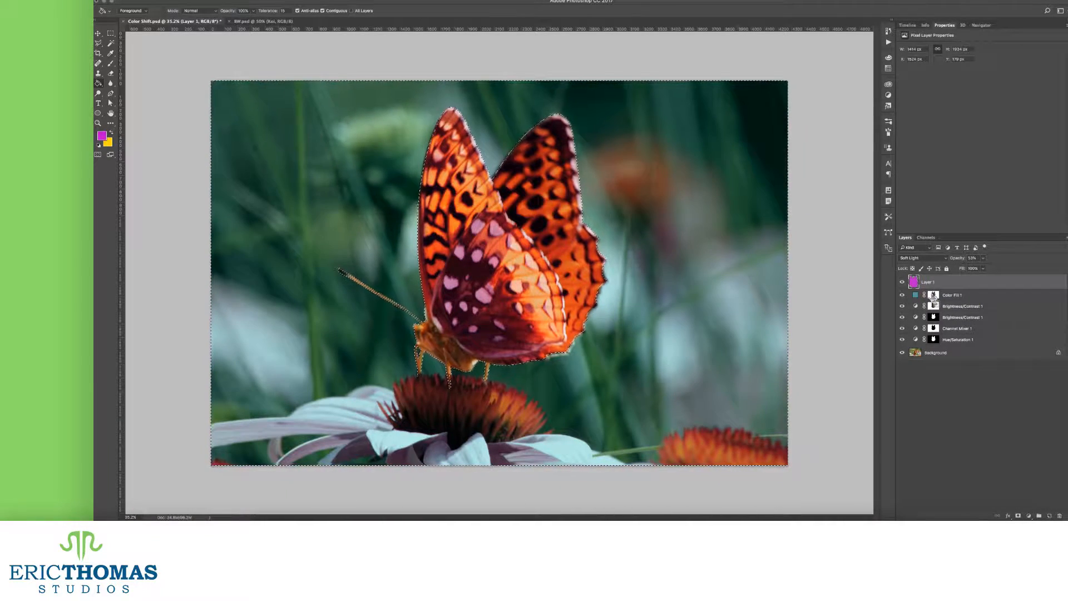
pyautogui.hotkey('ctrl', 'shift', 'i')
pyautogui.hotkey('ctrl', 'shift', 'alt', 'n')
# Choose a new foreground color, paint over the butterfly's body, antenna and lower edges within the selection, and deselect
pyautogui.click(102, 135)
pyautogui.click(990, 217)
pyautogui.press('b')
pyautogui.moveTo(429, 314); pyautogui.dragTo(440, 345)
pyautogui.moveTo(340, 269); pyautogui.dragTo(495, 363)
pyautogui.hotkey('ctrl', 'd')
# Change the newly painted layer's blend mode, lower its opacity, and compare the result with the original background photo
pyautogui.click(924, 258)
pyautogui.click(913, 412)
pyautogui.moveTo(957, 258); pyautogui.dragTo(937, 263)
pyautogui.keyDown('alt'); pyautogui.click(902, 368); pyautogui.keyUp('alt')
pyautogui.keyDown('alt'); pyautogui.click(902, 367); pyautogui.keyUp('alt')
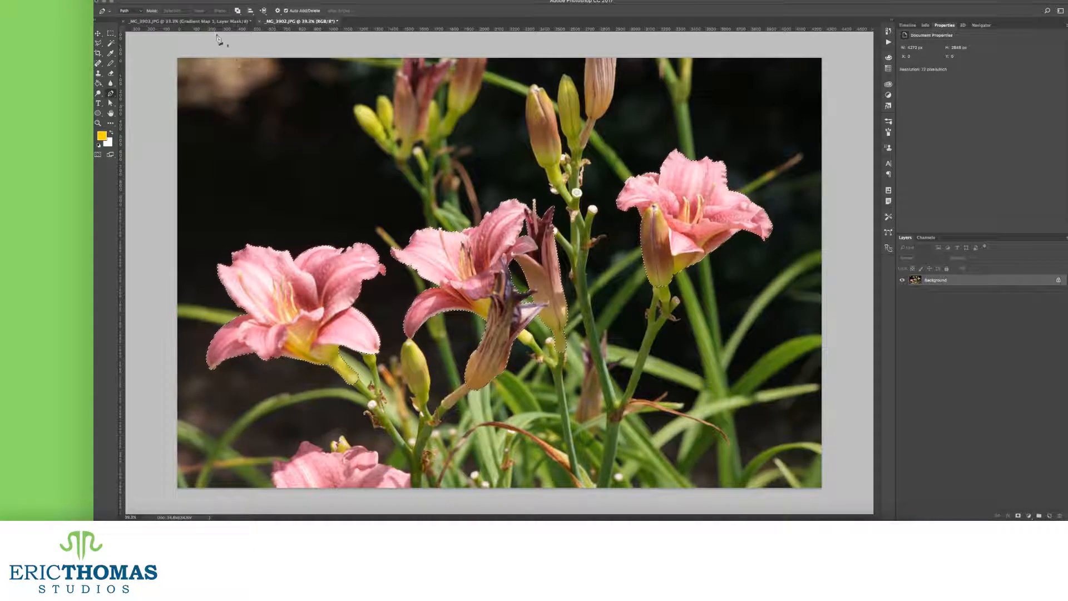
# Invert the lily selection and add a Hue/Saturation adjustment layer that lowers the saturation of the background
pyautogui.click(258, 0)
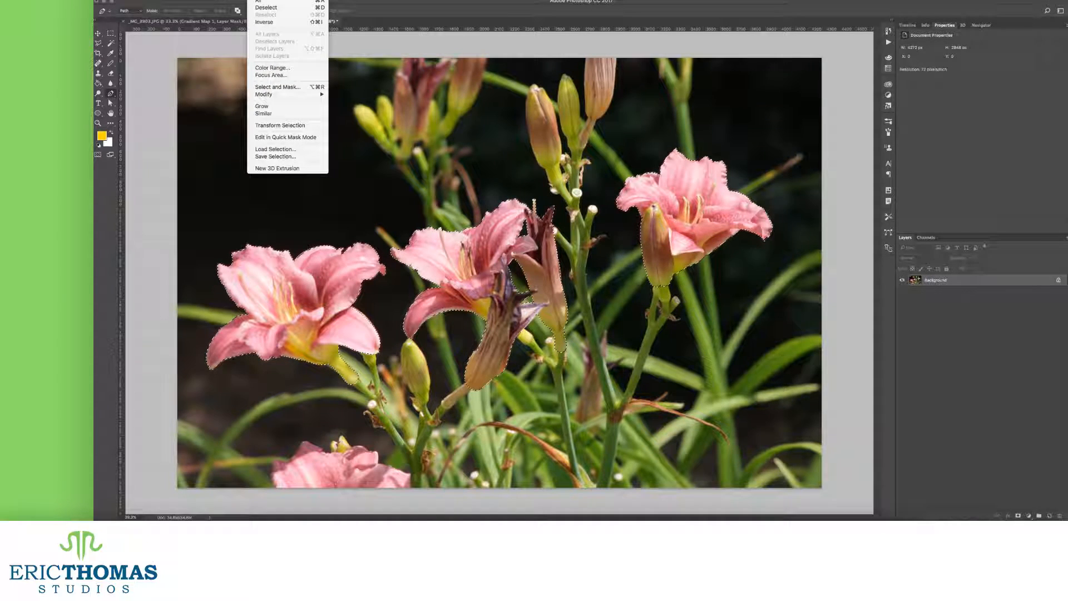
pyautogui.click(292, 21)
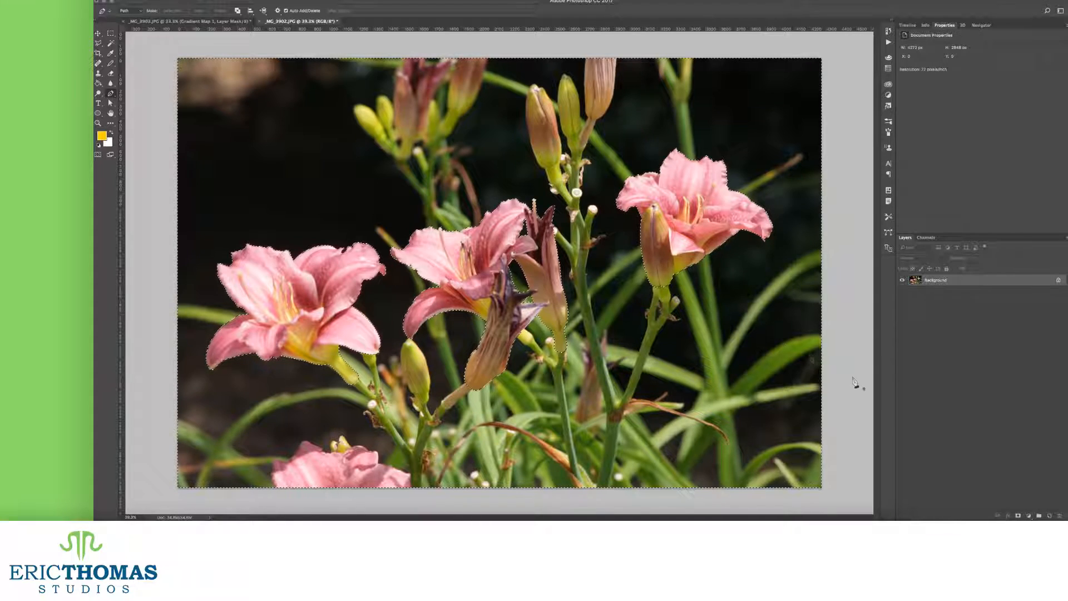
pyautogui.click(1029, 516)
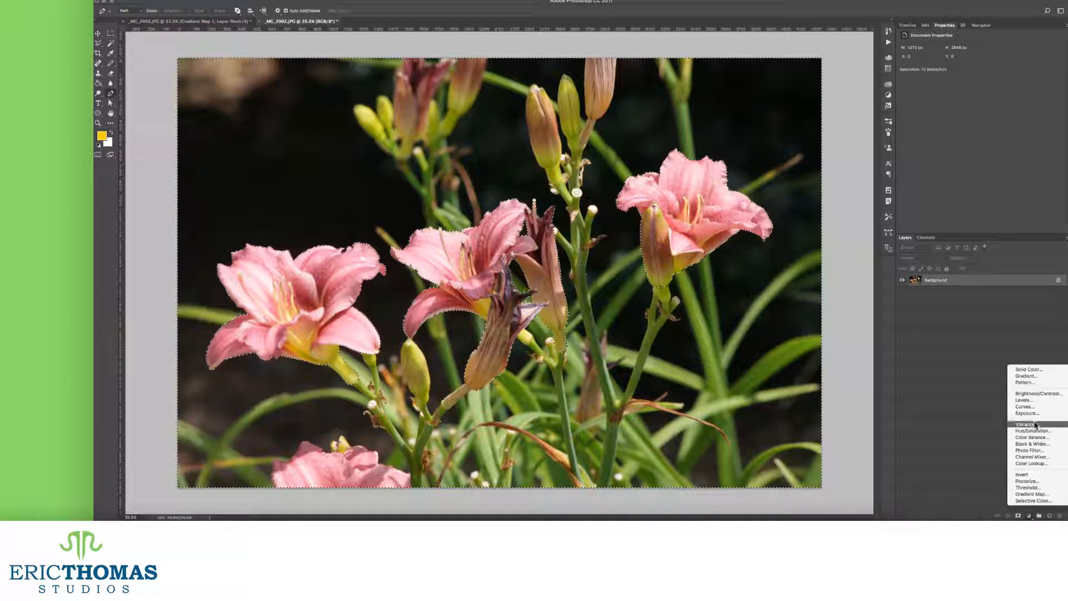
pyautogui.click(1032, 430)
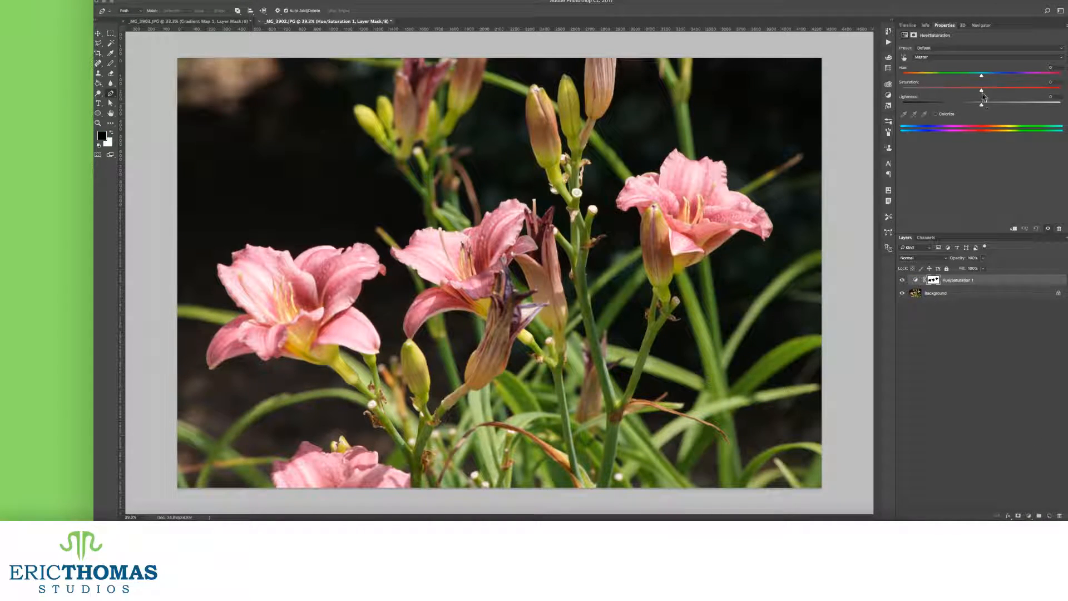
pyautogui.moveTo(963, 89); pyautogui.dragTo(950, 87)
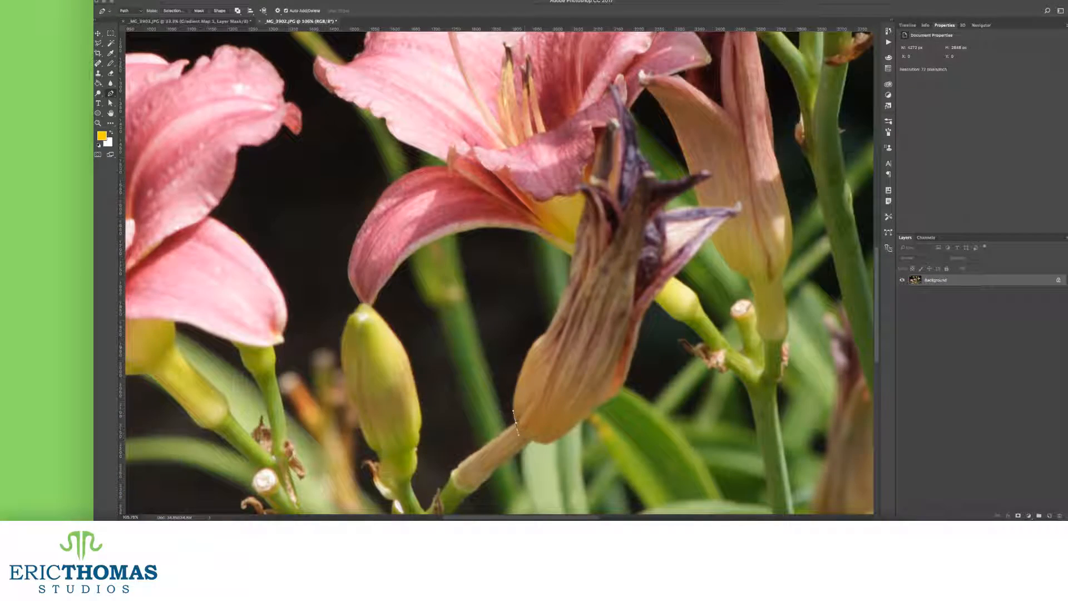
# Trace a Pen path up the edge of the withered bloom and around the middle lily's lower petal
pyautogui.click(525, 358)
pyautogui.click(549, 334)
pyautogui.click(371, 304)
pyautogui.click(360, 227)
pyautogui.click(383, 189)
pyautogui.moveTo(447, 164); pyautogui.dragTo(401, 162)
# Continue the Pen path along the underside of the middle lily's left petal and around its tip
pyautogui.scroll(5, 401, 282)
pyautogui.click(395, 273)
pyautogui.click(379, 259)
pyautogui.click(363, 256)
pyautogui.click(343, 248)
pyautogui.click(322, 228)
pyautogui.click(327, 212)
# Continue the Pen path along the upper edge of the middle lily's left petal toward its upper petal
pyautogui.click(379, 181)
pyautogui.click(403, 165)
pyautogui.click(412, 162)
pyautogui.click(472, 168)
pyautogui.click(499, 167)
pyautogui.click(511, 172)
pyautogui.click(545, 159)
pyautogui.click(560, 157)
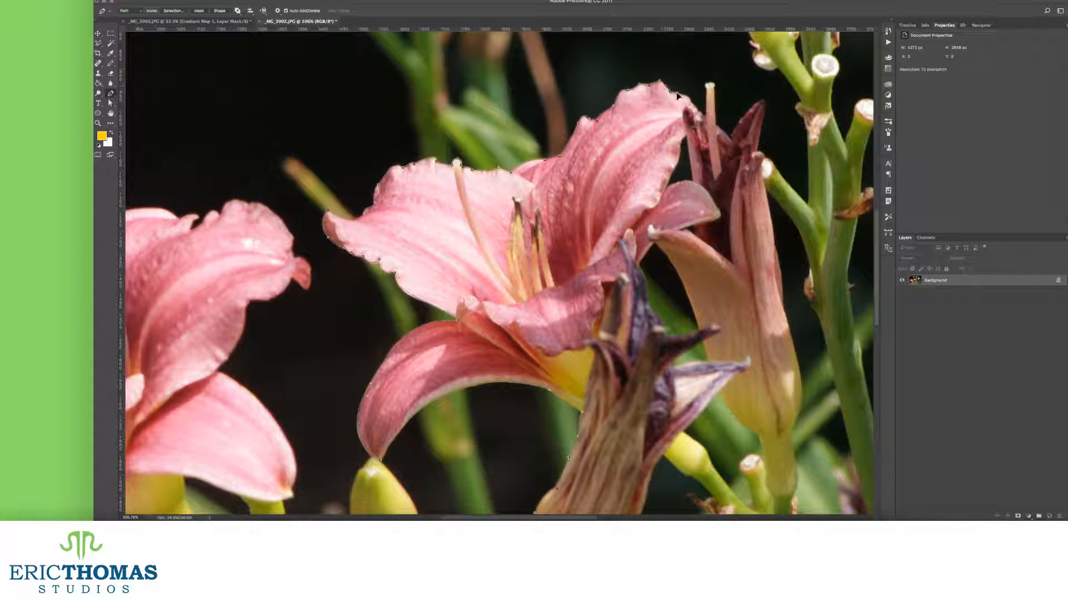
# Continue the Pen path around the dark wilted tips beside the middle lily's upper petal
pyautogui.click(711, 85)
pyautogui.click(710, 118)
pyautogui.click(730, 136)
pyautogui.click(765, 102)
pyautogui.click(760, 150)
# Continue the Pen path down the outer edge of the peach-colored wilted bloom and around its base
pyautogui.scroll(-5, 765, 170)
pyautogui.click(771, 163)
pyautogui.click(778, 223)
pyautogui.click(782, 345)
pyautogui.click(785, 401)
pyautogui.click(757, 392)
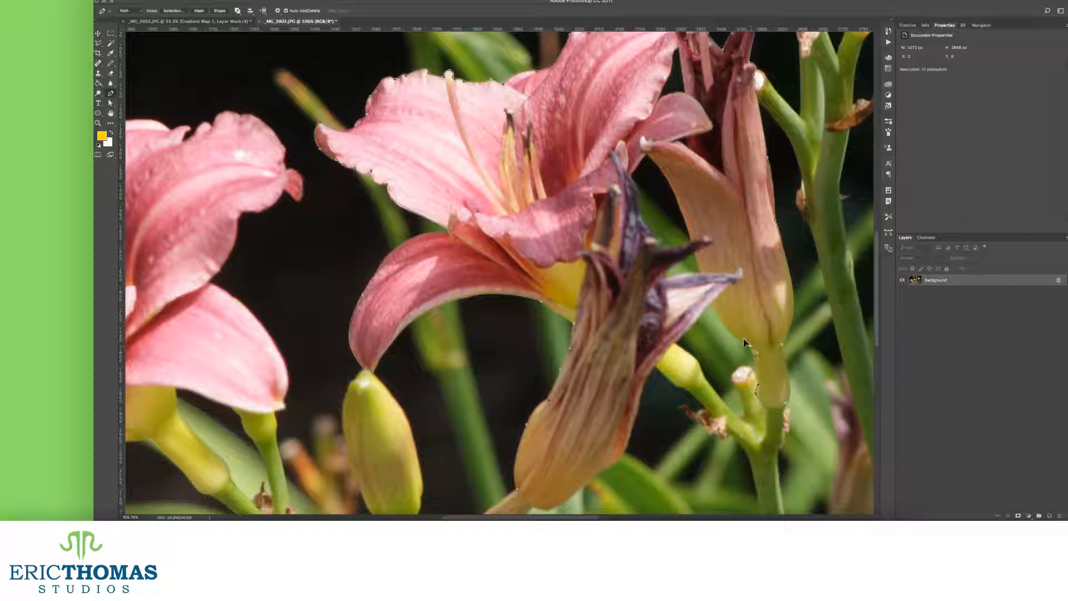
# Trace the Pen path along the lower edge of the withered bloom to complete the middle lily's outline
pyautogui.scroll(-4, 732, 338)
pyautogui.hscroll(-4, 731, 338)
pyautogui.click(630, 463)
pyautogui.click(598, 473)
pyautogui.click(576, 491)
pyautogui.click(545, 510)
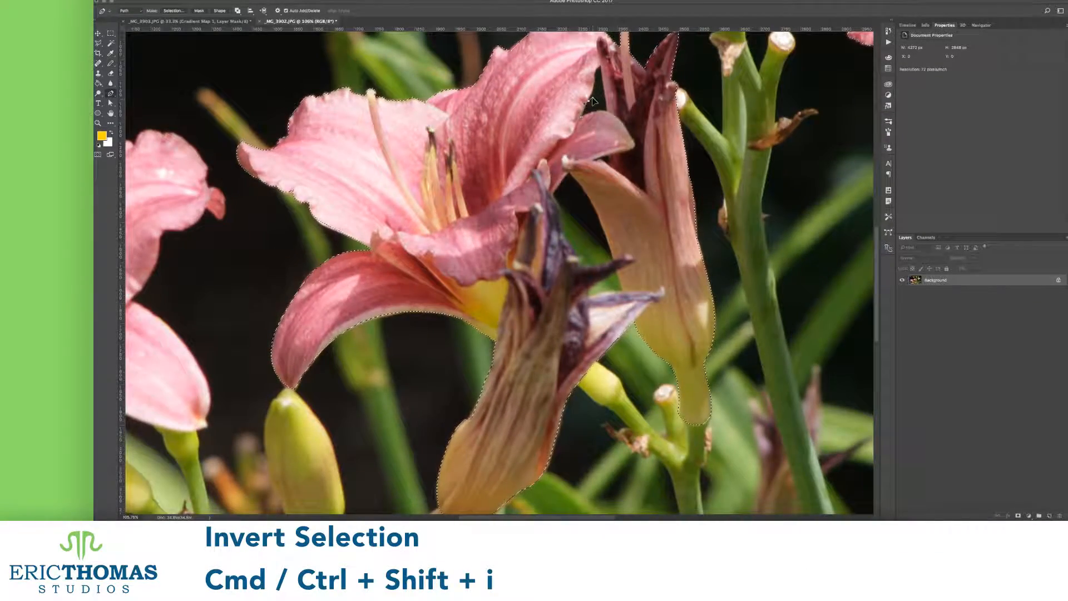
# Trace a Pen path around the background gap between the withered bloom and the peach-colored bloom beside it
pyautogui.click(611, 257)
pyautogui.click(581, 266)
pyautogui.click(574, 250)
pyautogui.click(565, 230)
pyautogui.click(569, 174)
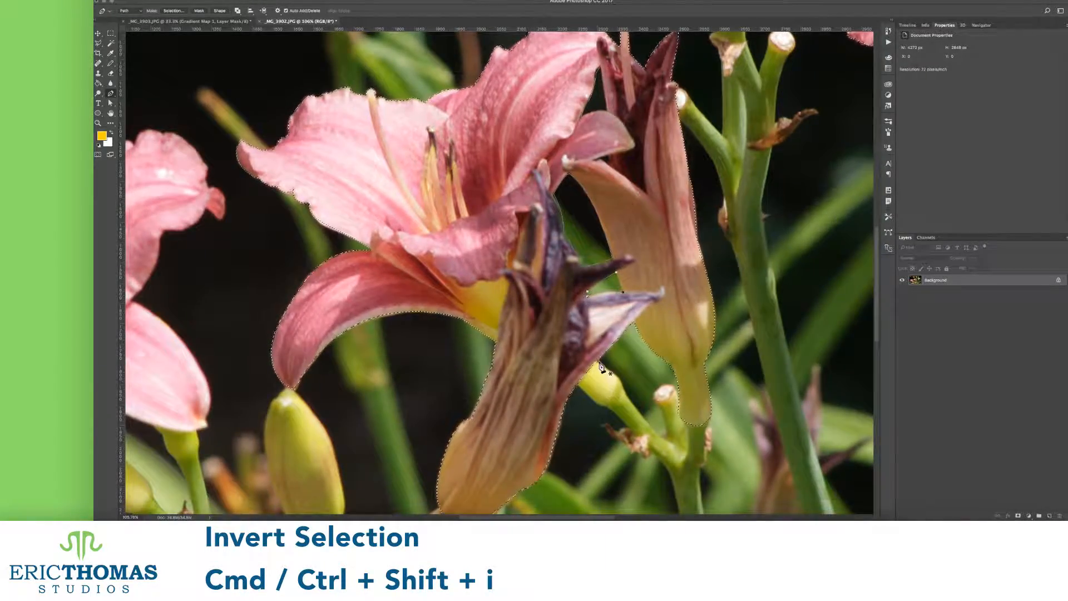
pyautogui.press('a')
# Start a Pen path at the leftmost lily's stem and trace its lower edge to the lower petal's tip
pyautogui.hscroll(-2, 597, 190)
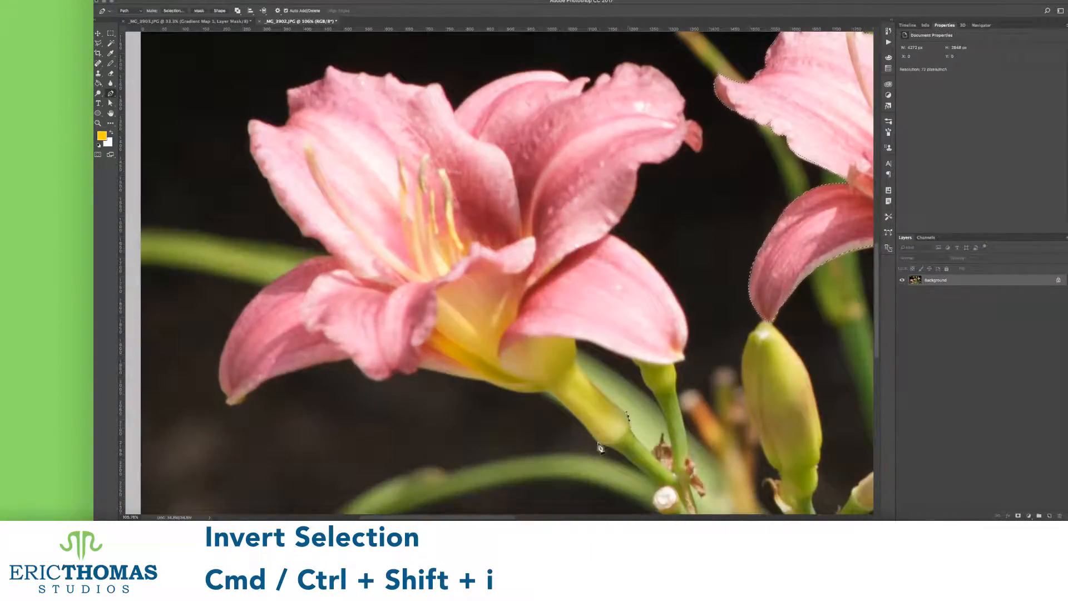
pyautogui.moveTo(598, 443); pyautogui.dragTo(627, 453)
pyautogui.click(628, 416)
pyautogui.moveTo(547, 390); pyautogui.dragTo(527, 397)
pyautogui.click(394, 370)
pyautogui.click(351, 358)
pyautogui.click(261, 382)
pyautogui.moveTo(236, 396); pyautogui.dragTo(227, 395)
# Continue the Pen path up the leftmost lily's outer lower petal and along its left petal
pyautogui.moveTo(221, 356); pyautogui.dragTo(233, 317)
pyautogui.click(269, 283)
pyautogui.click(303, 260)
pyautogui.click(333, 255)
pyautogui.click(322, 244)
pyautogui.click(306, 238)
pyautogui.click(287, 216)
pyautogui.click(277, 205)
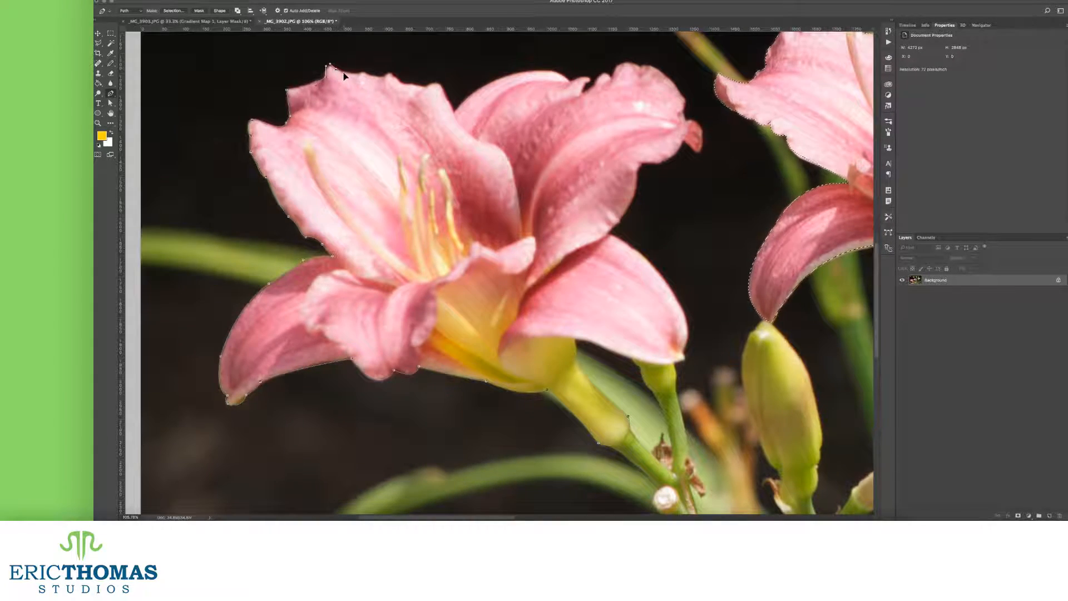
# Continue the Pen path over the leftmost lily's upper petals, down its right side, and back under the lower right petal
pyautogui.click(455, 115)
pyautogui.moveTo(570, 80); pyautogui.dragTo(587, 77)
pyautogui.click(614, 65)
pyautogui.click(638, 168)
pyautogui.click(607, 233)
pyautogui.moveTo(684, 351); pyautogui.dragTo(674, 363)
pyautogui.click(597, 342)
pyautogui.rightClick(499, 279)
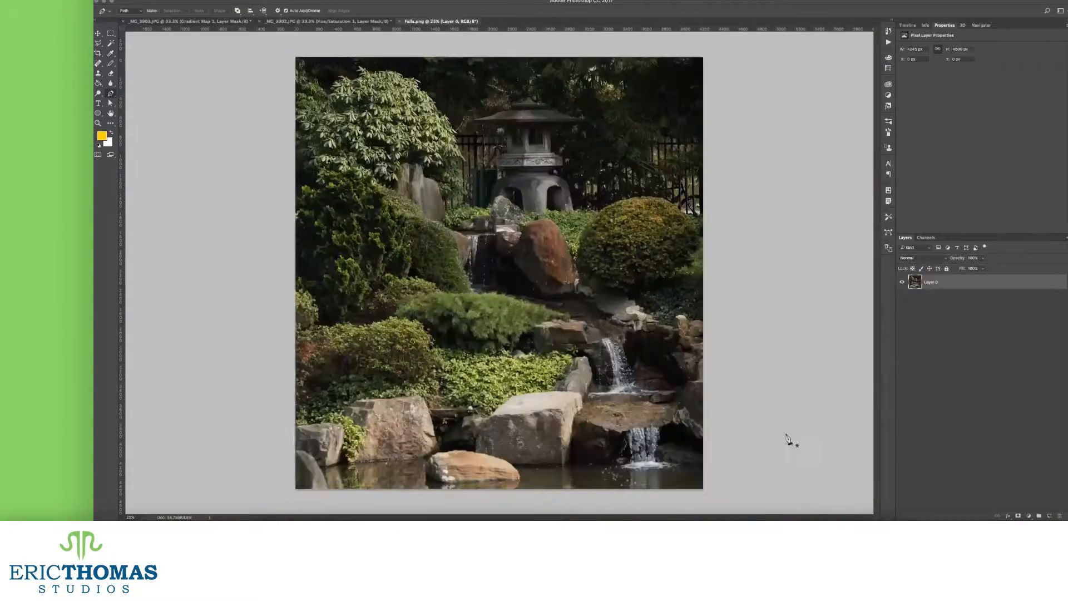
# Add a Hue/Saturation adjustment layer above the waterfall garden photo and select that layer
pyautogui.press('v')
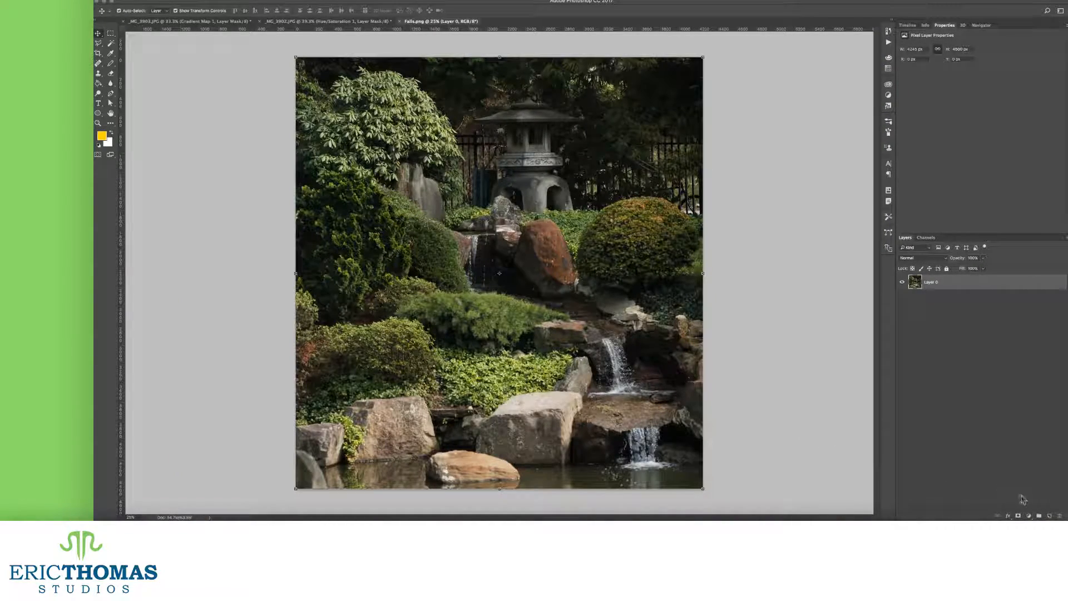
pyautogui.click(1029, 516)
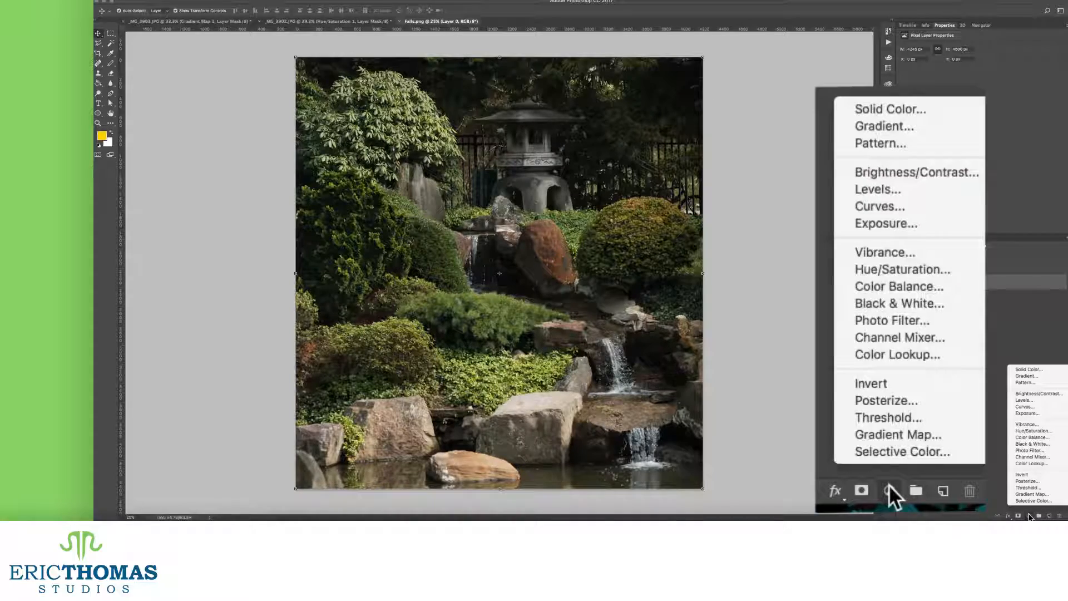
pyautogui.click(1030, 517)
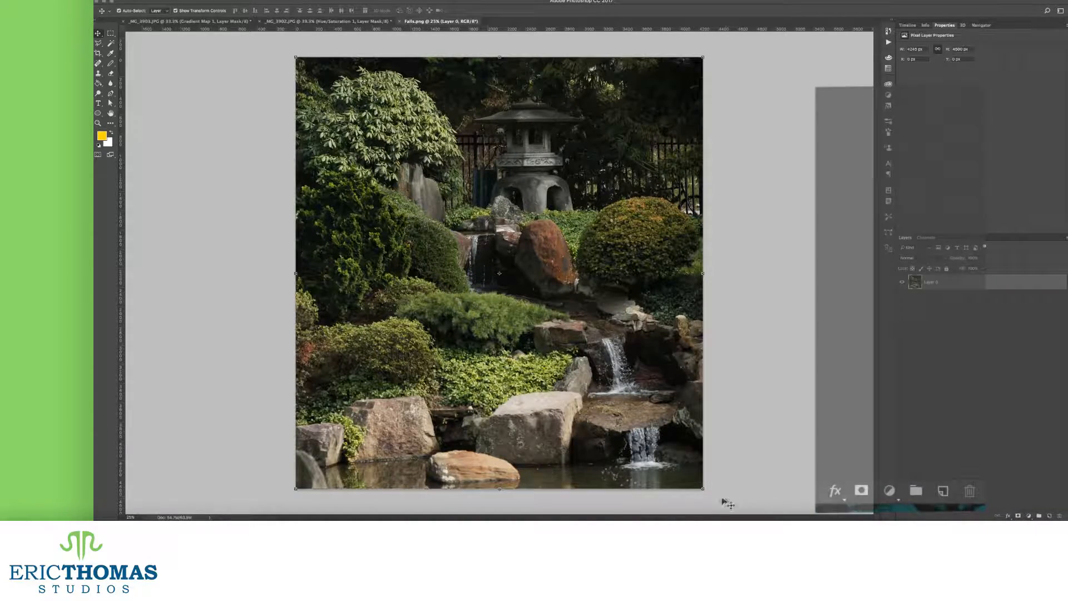
pyautogui.click(1030, 517)
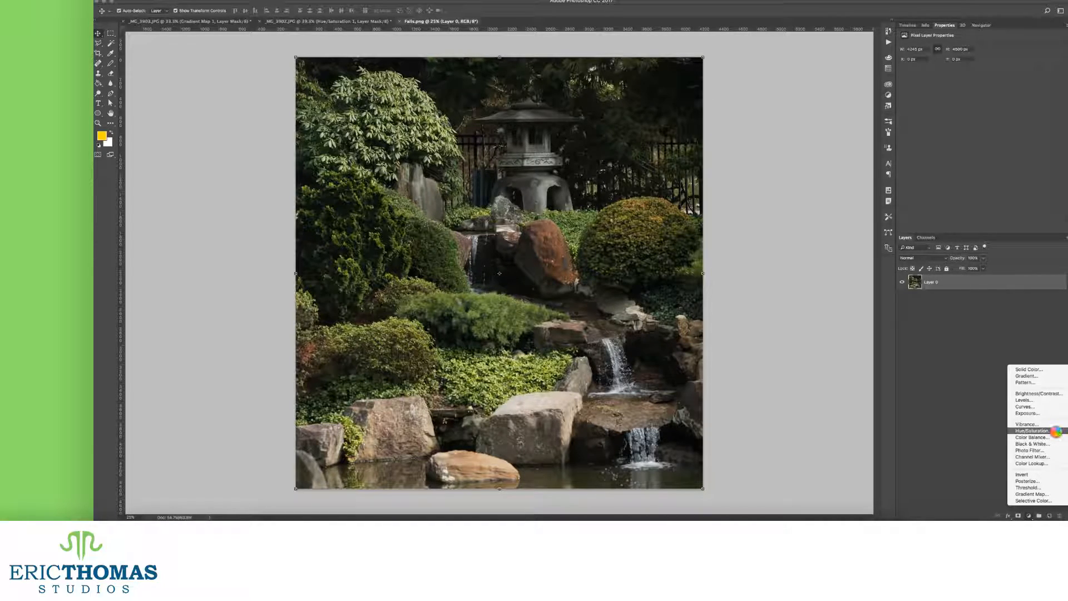
pyautogui.click(1034, 432)
pyautogui.click(976, 410)
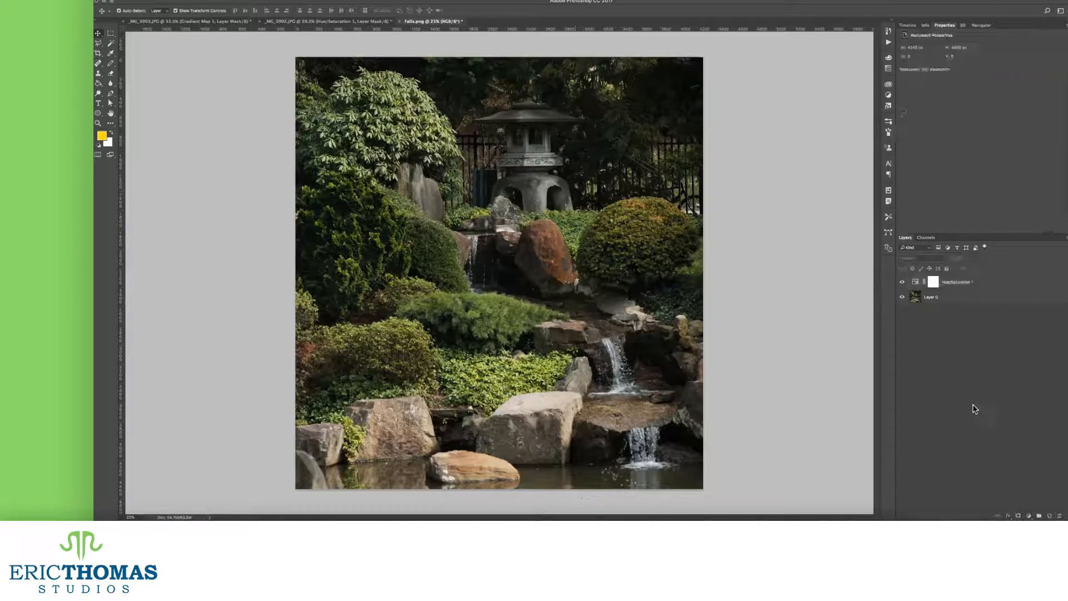
pyautogui.click(986, 286)
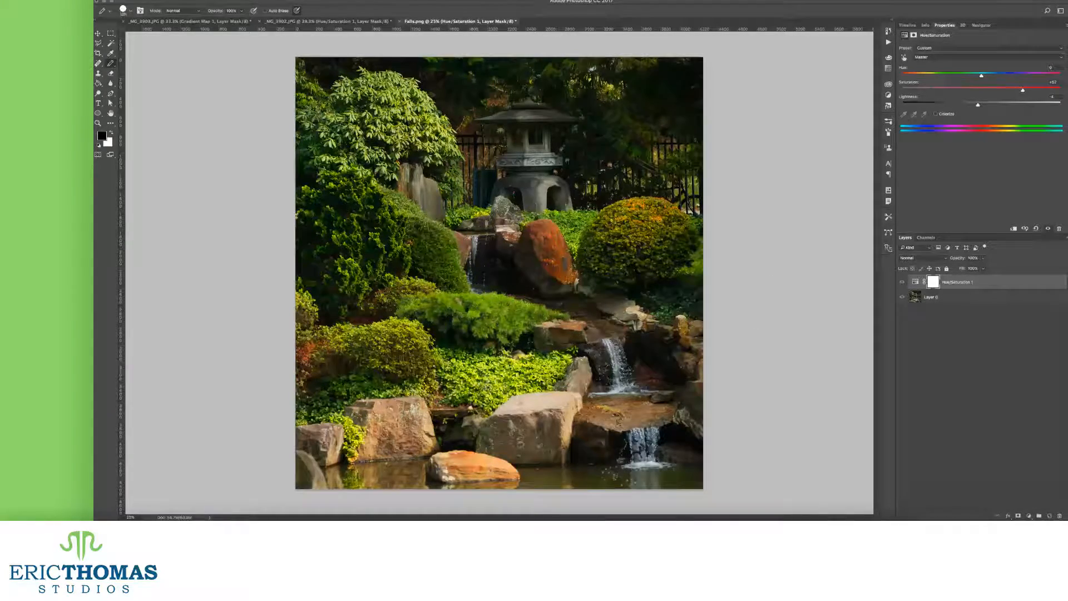
# Paint black on the Hue/Saturation layer mask along the edges of the garden's left-hand plants, from the ground cover up to the tree
pyautogui.hotkey('shift', 'b')
pyautogui.moveTo(493, 365)
pyautogui.mouseDown()
pyautogui.moveTo(487, 404)
pyautogui.moveTo(549, 387)
pyautogui.moveTo(571, 358)
pyautogui.moveTo(564, 372)
pyautogui.moveTo(528, 361)
pyautogui.moveTo(532, 386)
pyautogui.moveTo(484, 376)
pyautogui.moveTo(450, 393)
pyautogui.mouseUp()
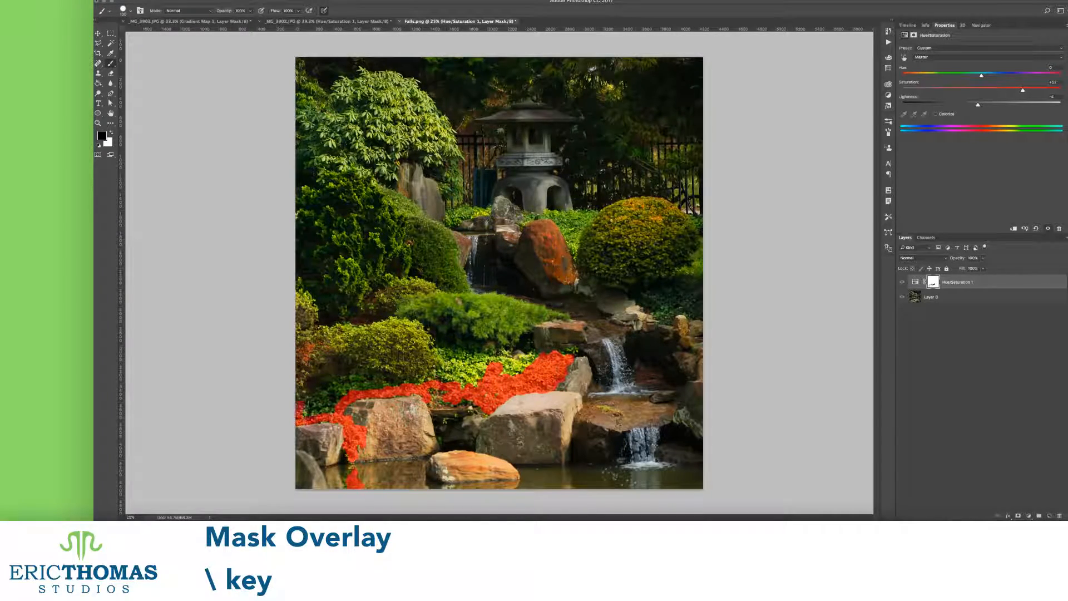
pyautogui.moveTo(576, 348); pyautogui.dragTo(563, 316)
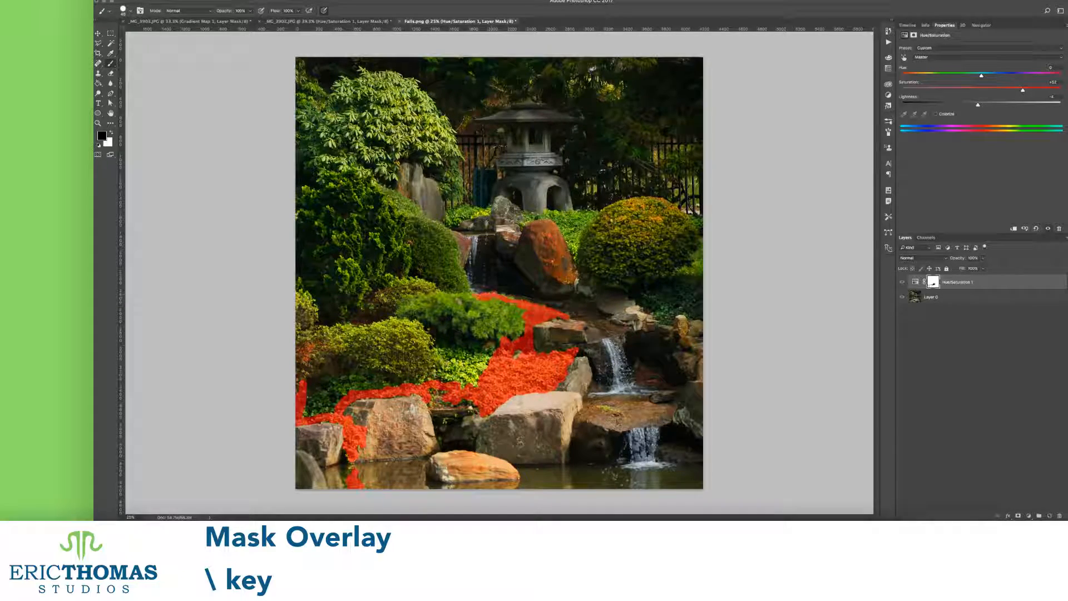
pyautogui.moveTo(470, 287); pyautogui.dragTo(453, 253)
pyautogui.moveTo(454, 216); pyautogui.dragTo(484, 212)
pyautogui.moveTo(430, 175); pyautogui.dragTo(461, 187)
pyautogui.moveTo(454, 147)
pyautogui.mouseDown()
pyautogui.moveTo(408, 78)
pyautogui.moveTo(359, 69)
pyautogui.mouseUp()
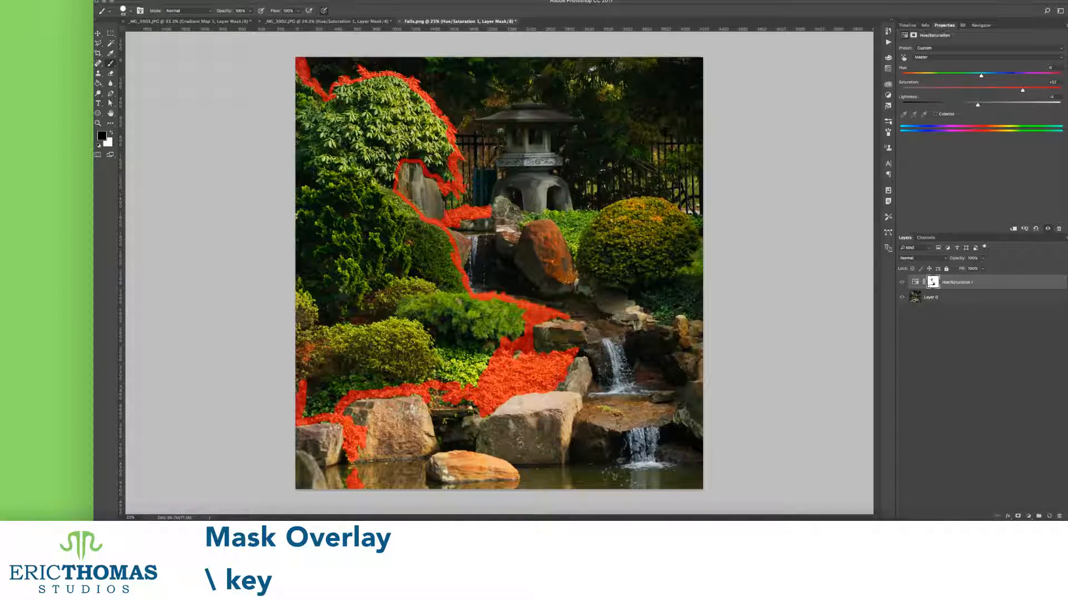
# Fill the outlined left-hand foliage with black on the mask and paint over the round shrub and greenery beside the lantern
pyautogui.press('g')
pyautogui.click(356, 275)
pyautogui.press('b')
pyautogui.moveTo(521, 220)
pyautogui.mouseDown()
pyautogui.moveTo(557, 212)
pyautogui.moveTo(583, 268)
pyautogui.moveTo(604, 282)
pyautogui.moveTo(646, 306)
pyautogui.moveTo(701, 318)
pyautogui.moveTo(632, 201)
pyautogui.moveTo(698, 219)
pyautogui.moveTo(667, 245)
pyautogui.mouseUp()
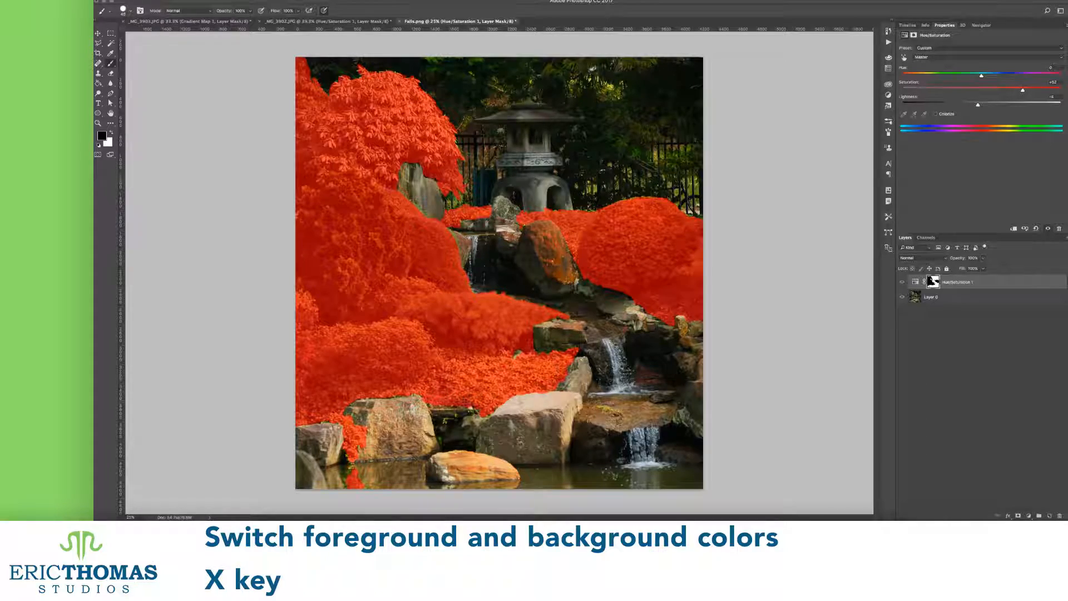
# Compare the garden photo with the Hue/Saturation mask and its red overlay switched on and off
pyautogui.click(934, 282)
pyautogui.press('d')
pyautogui.press('x')
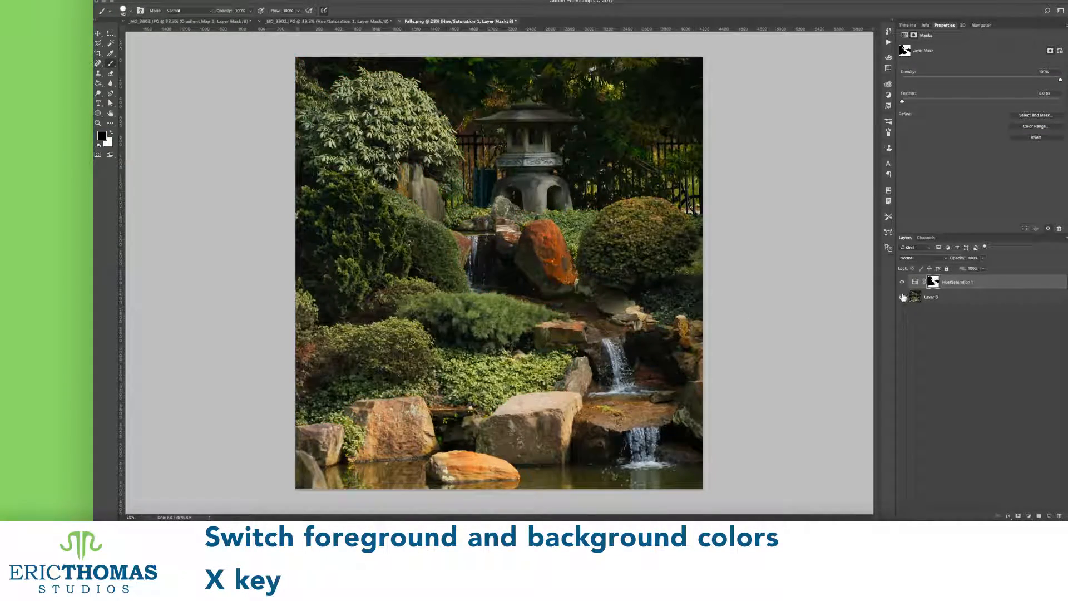
pyautogui.keyDown('shift'); pyautogui.click(934, 282); pyautogui.keyUp('shift')
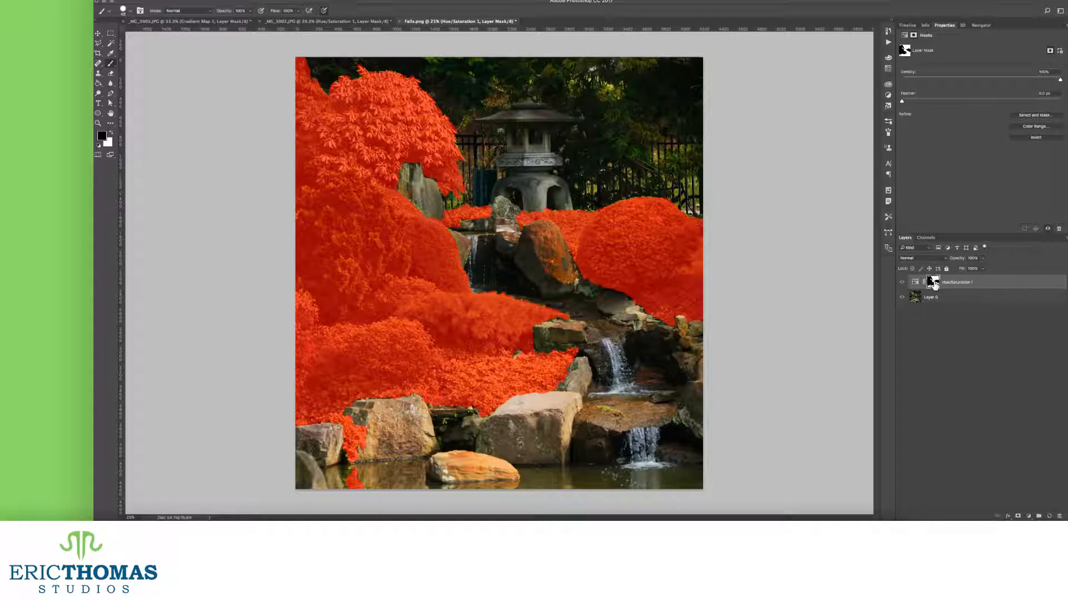
pyautogui.press('\\')
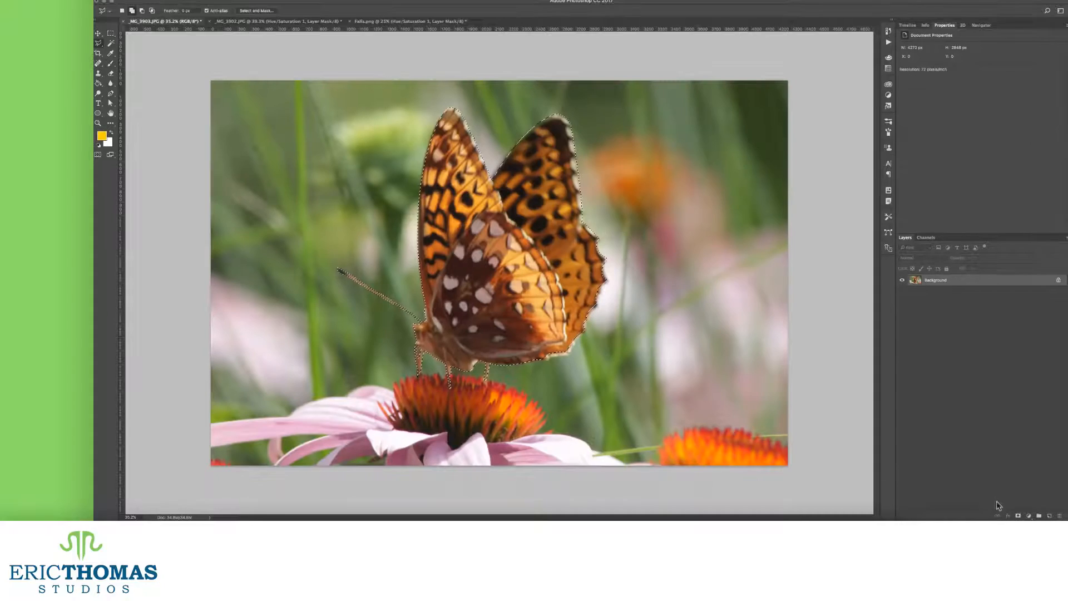
# Add a Hue/Saturation adjustment layer for the selected butterfly and set its master saturation to about +21
pyautogui.rightClick(1008, 365)
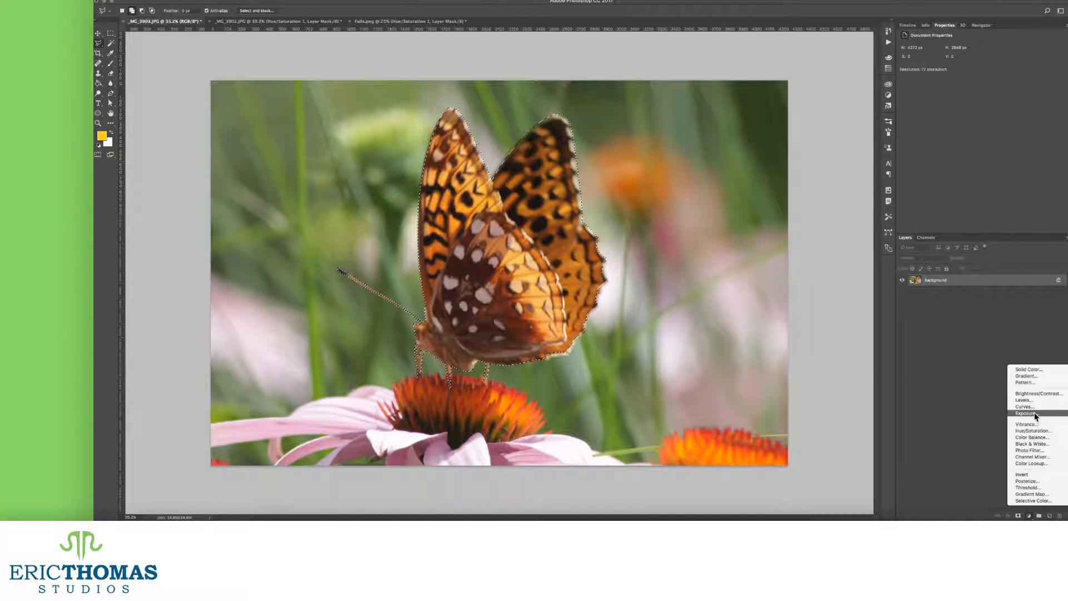
pyautogui.click(1035, 434)
pyautogui.moveTo(981, 90); pyautogui.dragTo(998, 92)
# Adjust the butterfly's Reds in the Hue/Saturation layer by raising their lightness and saturation
pyautogui.click(981, 56)
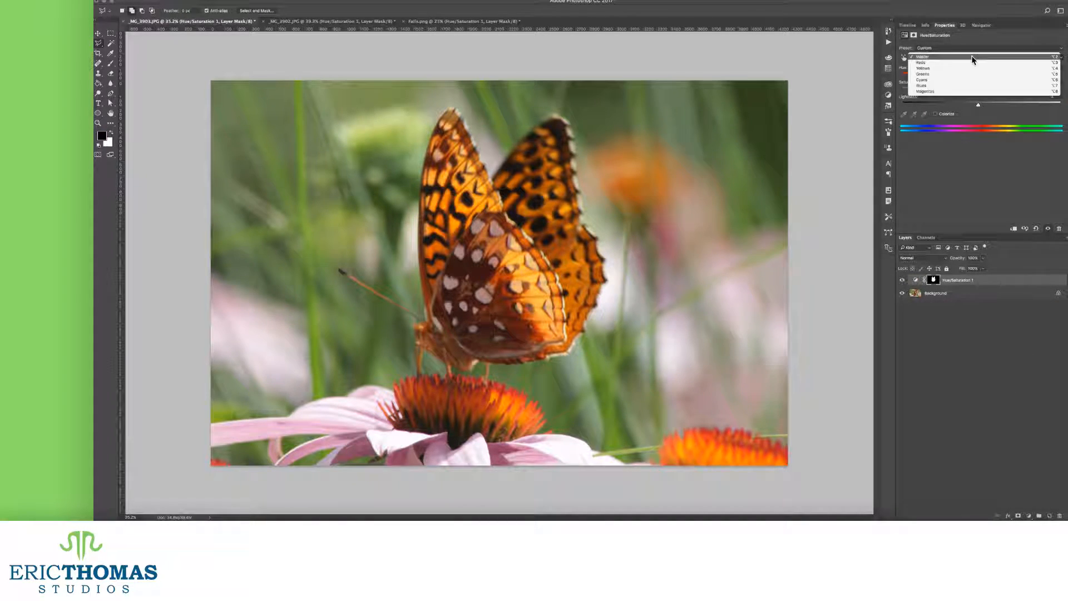
pyautogui.click(979, 64)
pyautogui.moveTo(981, 92); pyautogui.dragTo(885, 90)
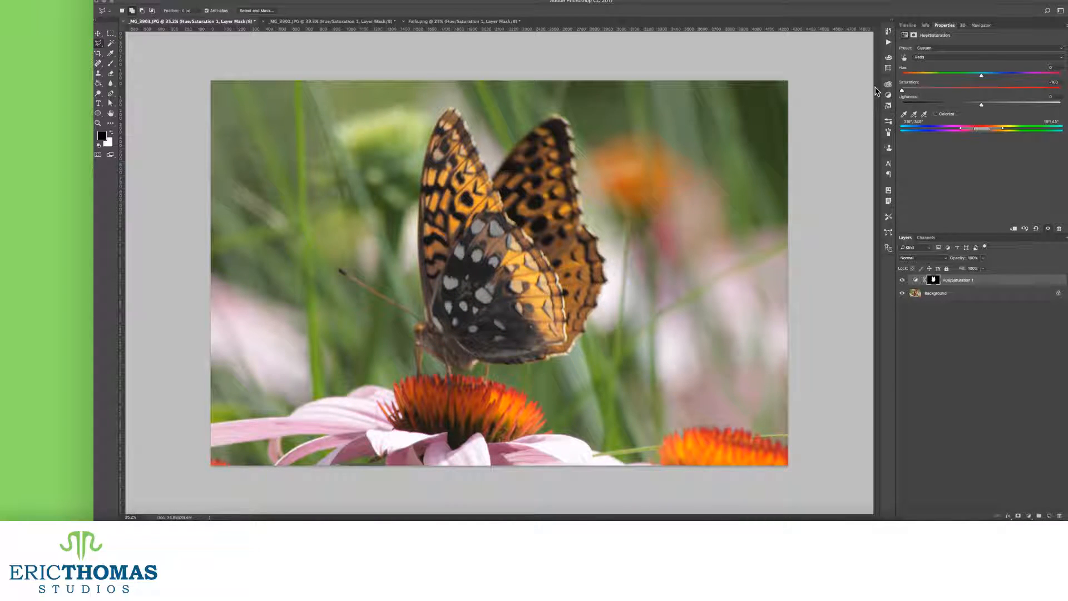
pyautogui.moveTo(983, 105); pyautogui.dragTo(1008, 105)
pyautogui.moveTo(902, 90); pyautogui.dragTo(1003, 98)
# Lower the saturation of the butterfly's Yellows and set their lightness to about -20
pyautogui.click(980, 57)
pyautogui.click(935, 63)
pyautogui.moveTo(981, 105); pyautogui.dragTo(952, 93)
# Lower the saturation of the butterfly's Greens and Cyans in the Hue/Saturation layer
pyautogui.click(959, 57)
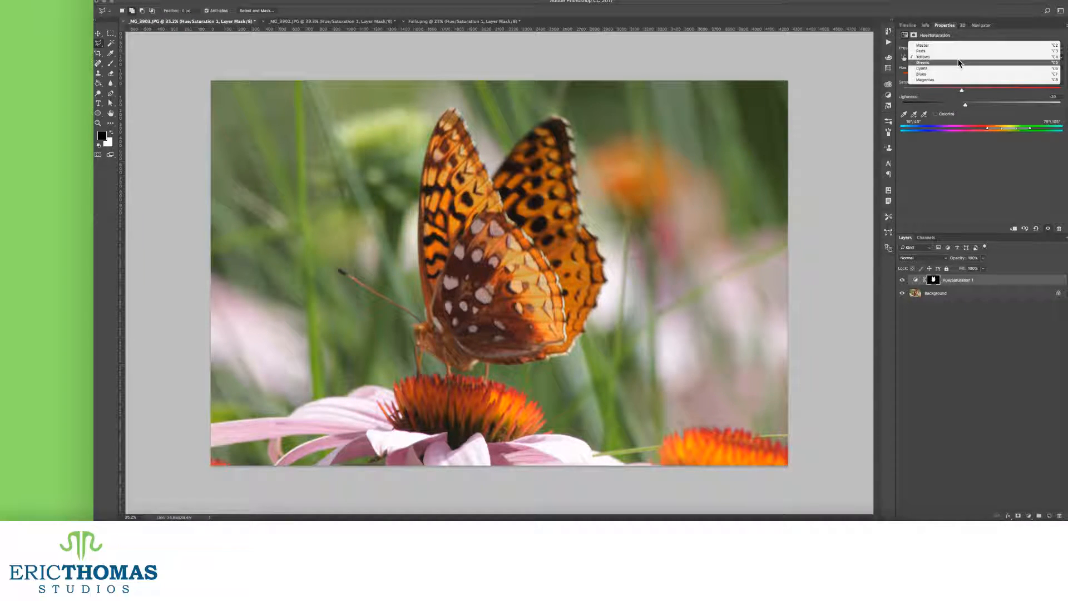
pyautogui.click(959, 63)
pyautogui.moveTo(981, 90); pyautogui.dragTo(912, 90)
pyautogui.click(946, 57)
pyautogui.click(946, 63)
pyautogui.moveTo(982, 91); pyautogui.dragTo(937, 90)
pyautogui.click(946, 58)
pyautogui.click(947, 62)
pyautogui.click(935, 57)
pyautogui.click(935, 63)
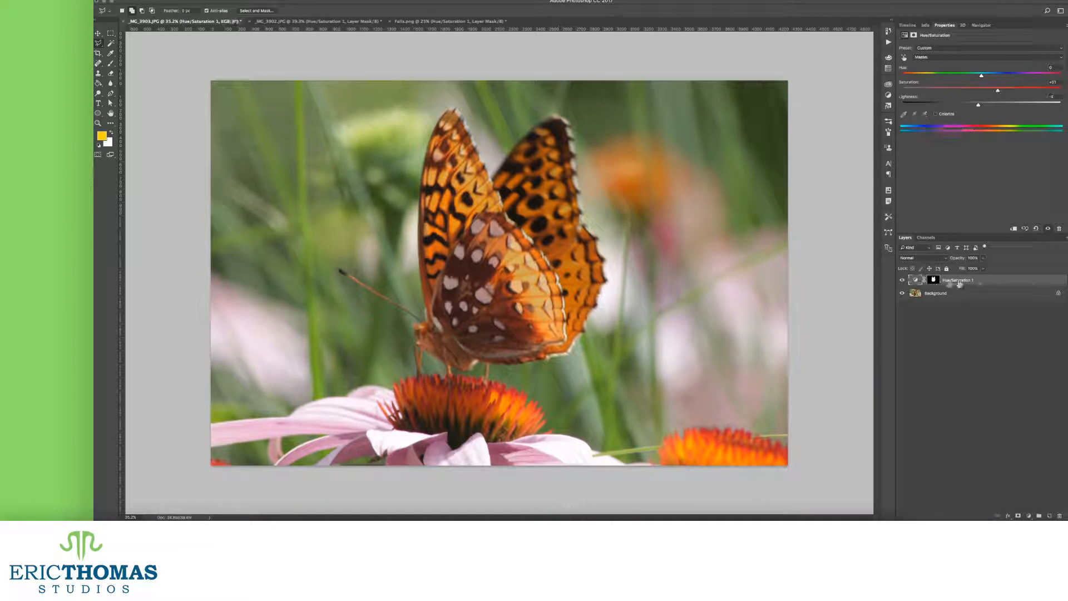
# Add a Channel Mixer adjustment layer and set its Green output channel to Red -11, Green +89 and Blue +15
pyautogui.click(1029, 516)
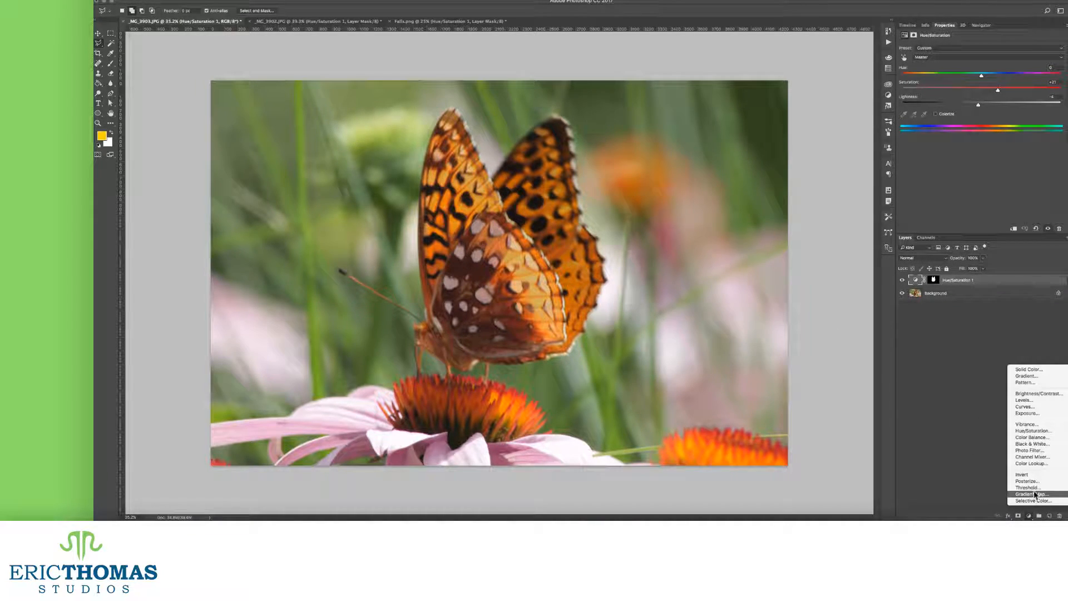
pyautogui.click(1033, 457)
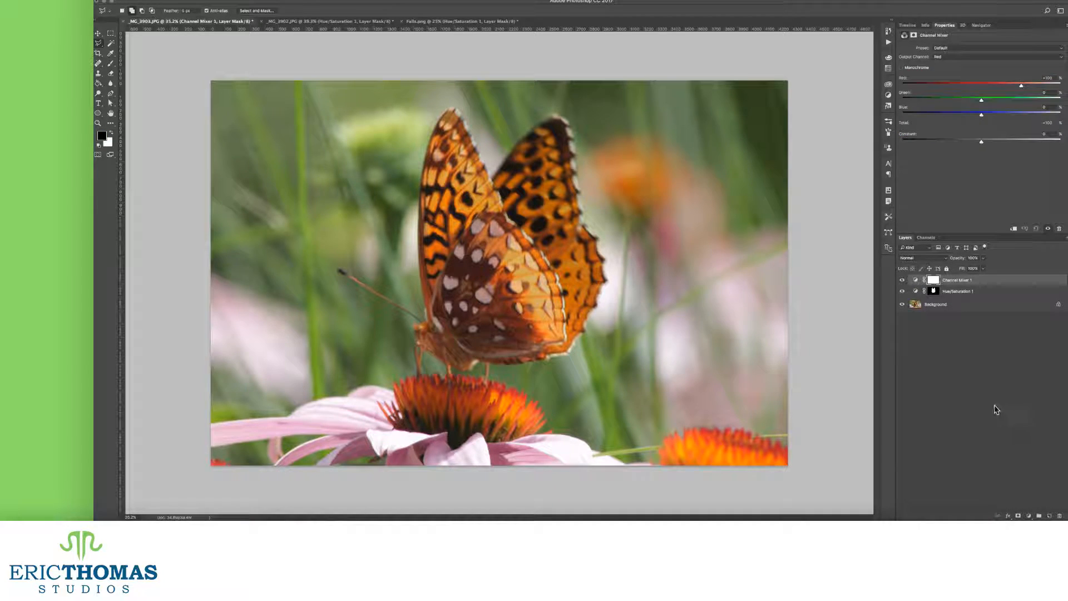
pyautogui.click(951, 57)
pyautogui.click(949, 65)
pyautogui.moveTo(983, 91); pyautogui.dragTo(1017, 101)
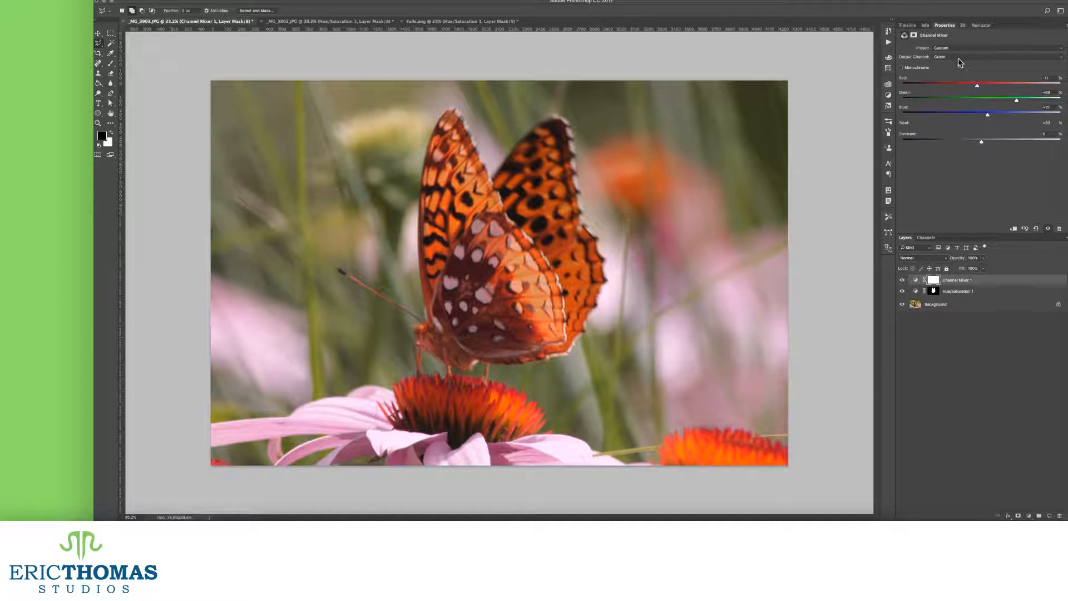
pyautogui.moveTo(981, 145); pyautogui.dragTo(980, 144)
# Set the Channel Mixer's Red output to Green -10 and Blue -12, and its Blue output to Green +11 and Blue +76
pyautogui.click(945, 57)
pyautogui.click(945, 51)
pyautogui.moveTo(985, 119); pyautogui.dragTo(978, 104)
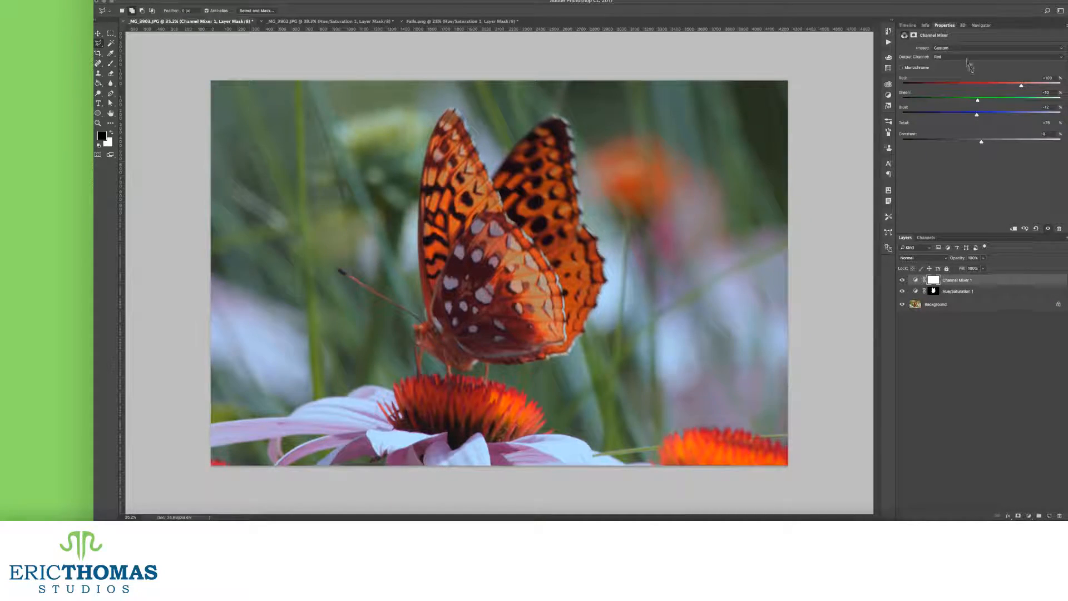
pyautogui.click(950, 57)
pyautogui.click(957, 67)
pyautogui.moveTo(1013, 118); pyautogui.dragTo(986, 103)
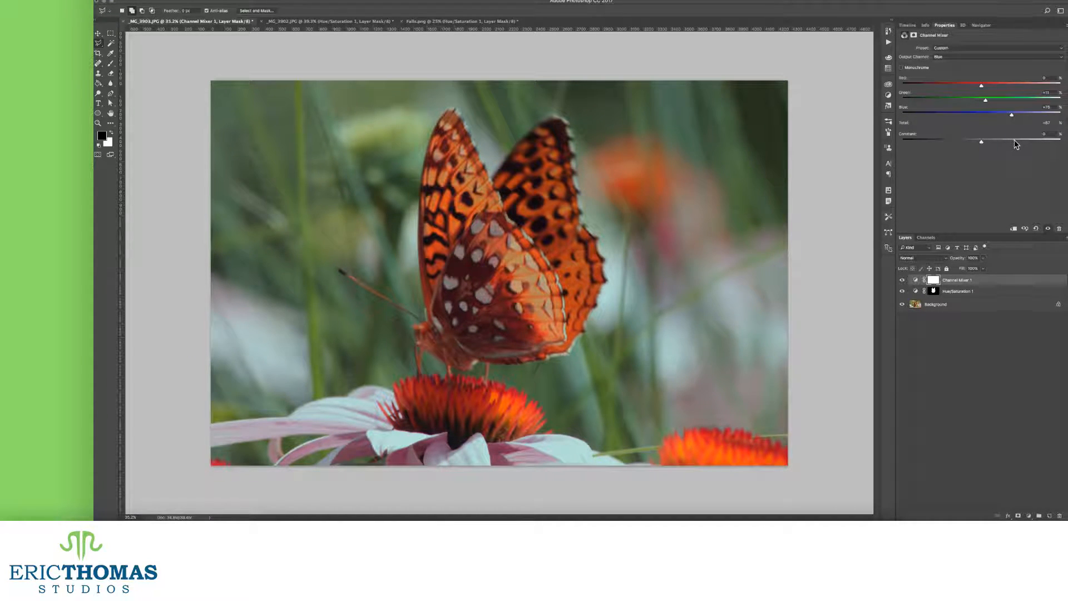
# Add a Brightness/Contrast adjustment layer with contrast of about 28 and brightness of 12
pyautogui.press('super+2')
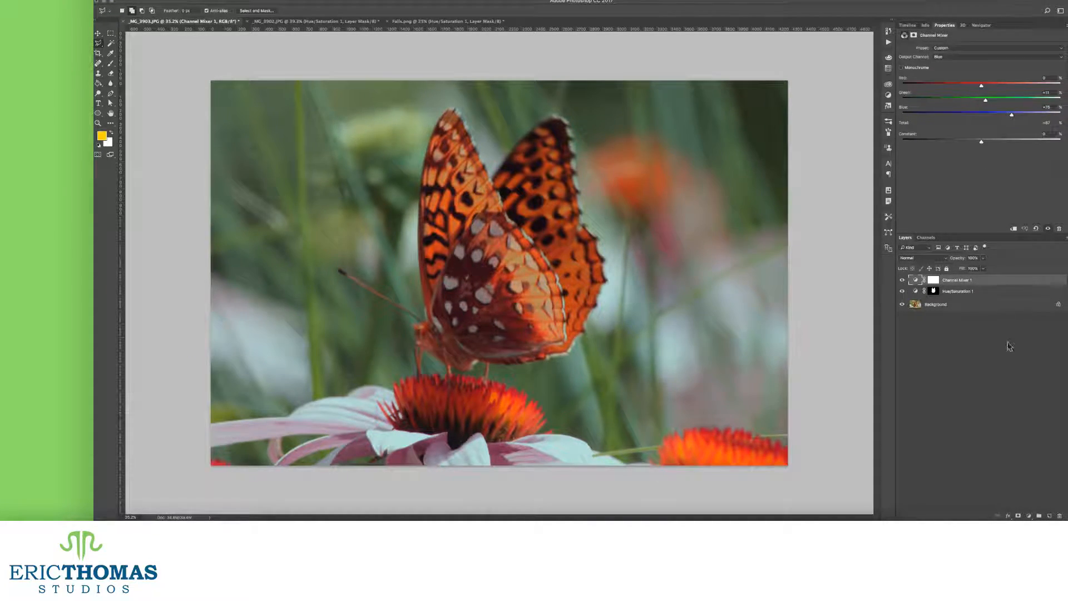
pyautogui.click(1028, 516)
pyautogui.click(1030, 396)
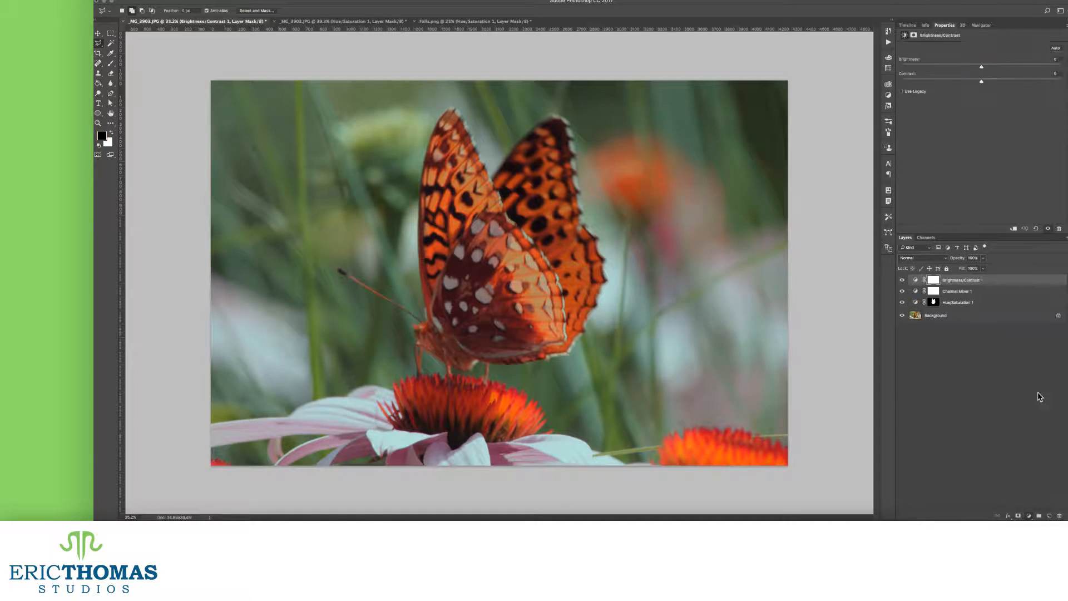
pyautogui.click(1004, 81)
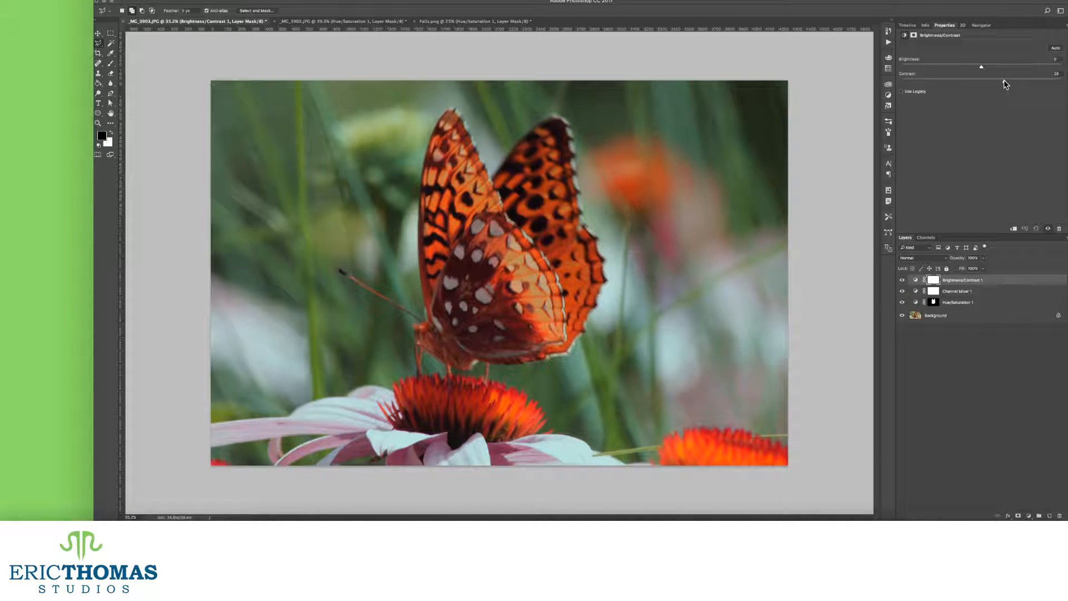
pyautogui.click(989, 66)
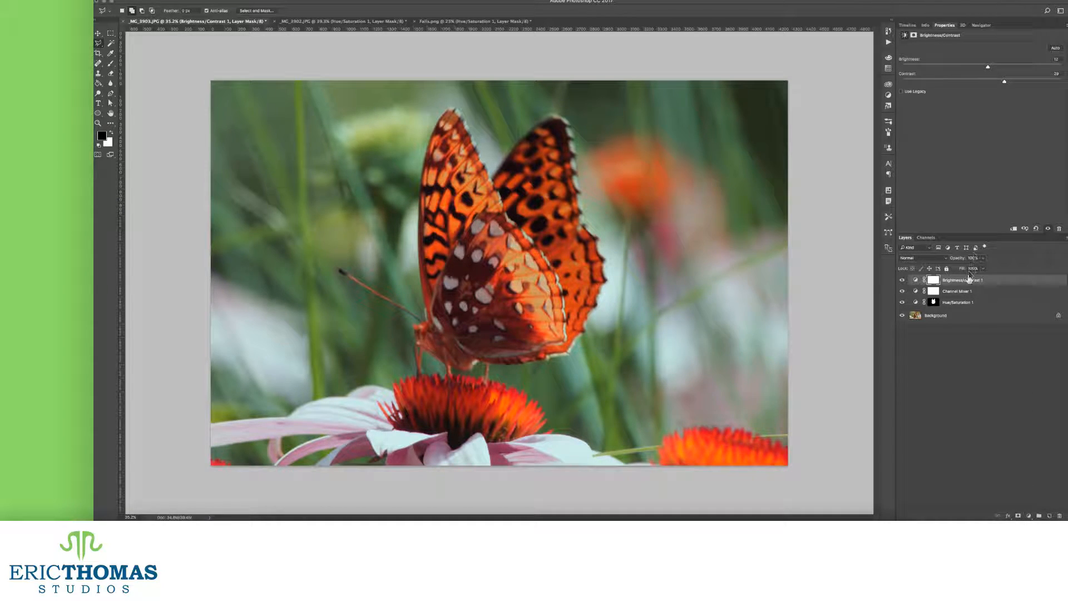
# Load the butterfly selection from the Hue/Saturation mask and fill the butterfly area of the Channel Mixer mask with black
pyautogui.keyDown('super'); pyautogui.click(934, 302); pyautogui.keyUp('super')
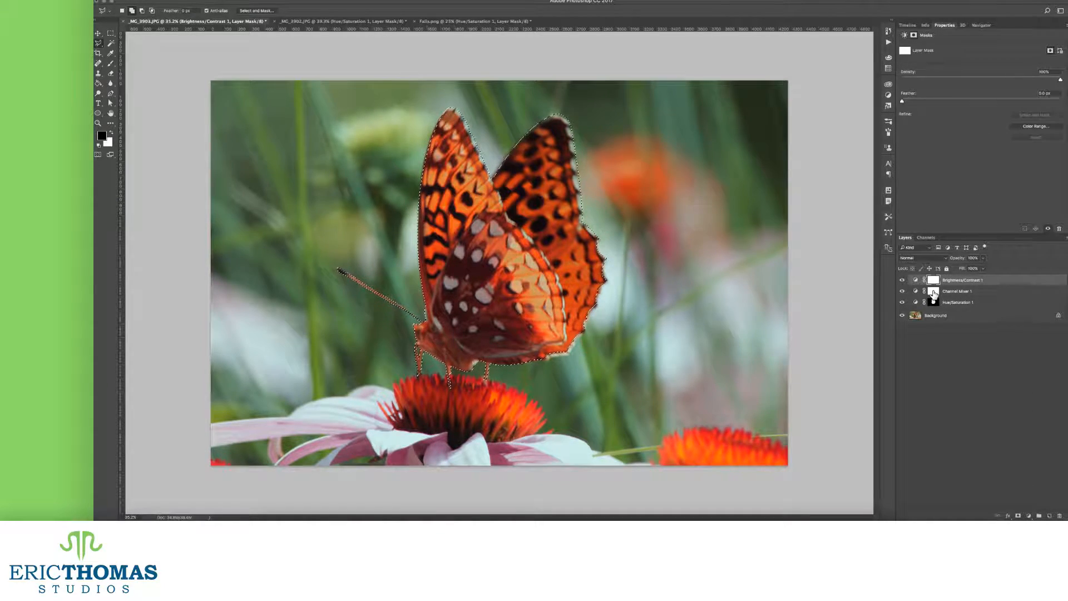
pyautogui.click(934, 291)
pyautogui.press('super+shift+i')
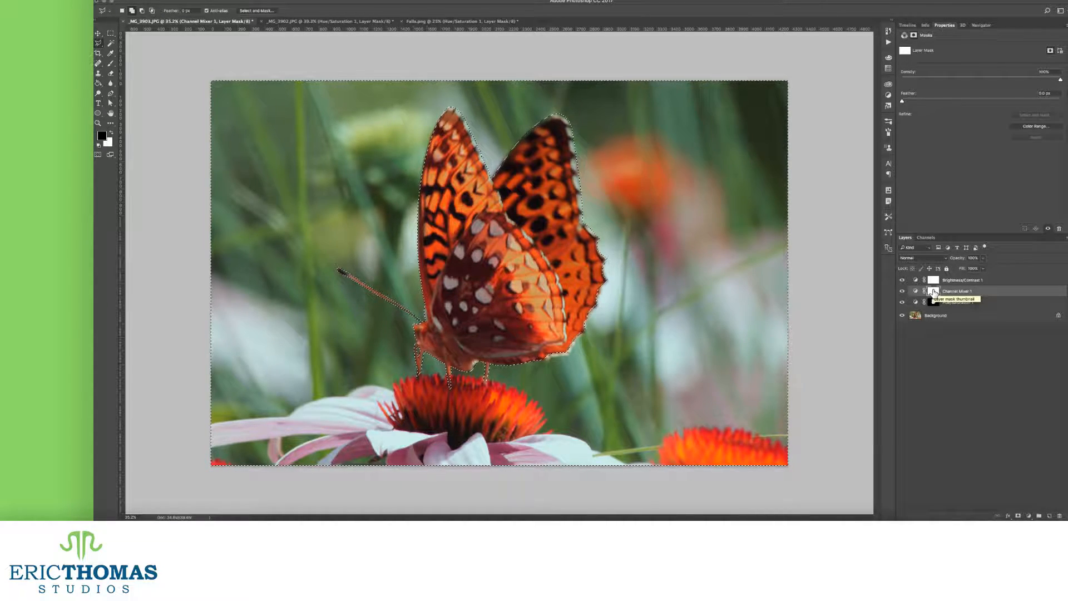
pyautogui.hotkey('alt', 'BackSpace')
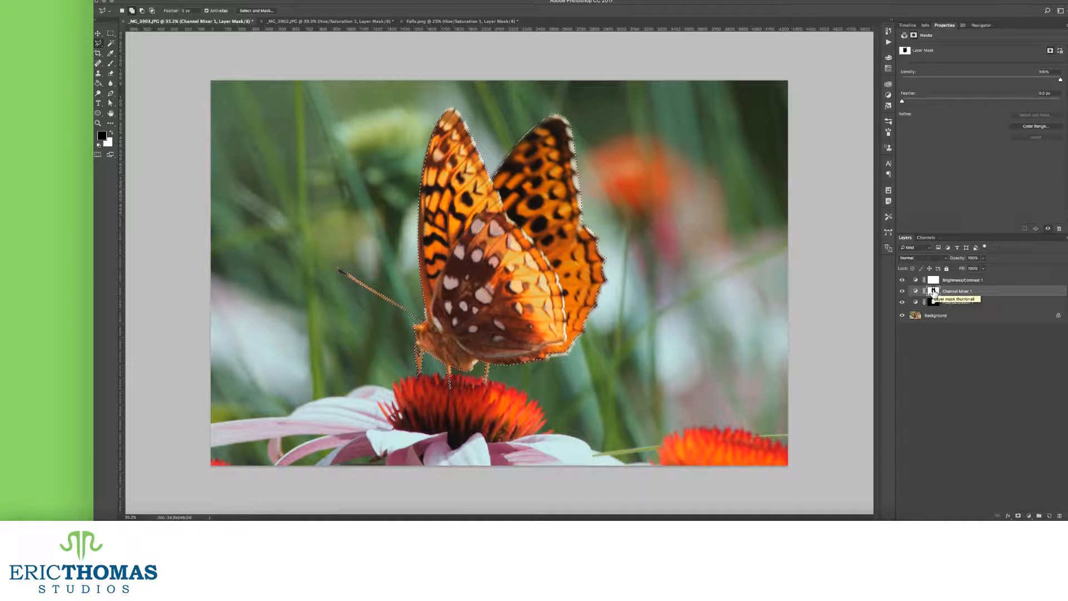
# Fill the Brightness/Contrast mask with black outside the butterfly and clear the selection
pyautogui.click(934, 283)
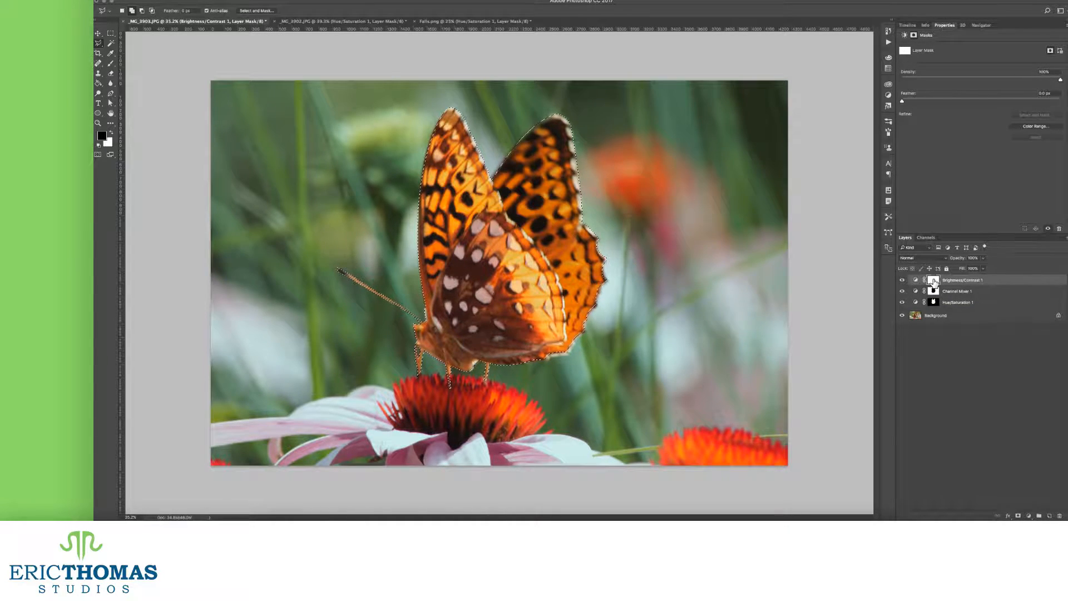
pyautogui.hotkey('alt', 'BackSpace')
pyautogui.hotkey('ctrl', 'd')
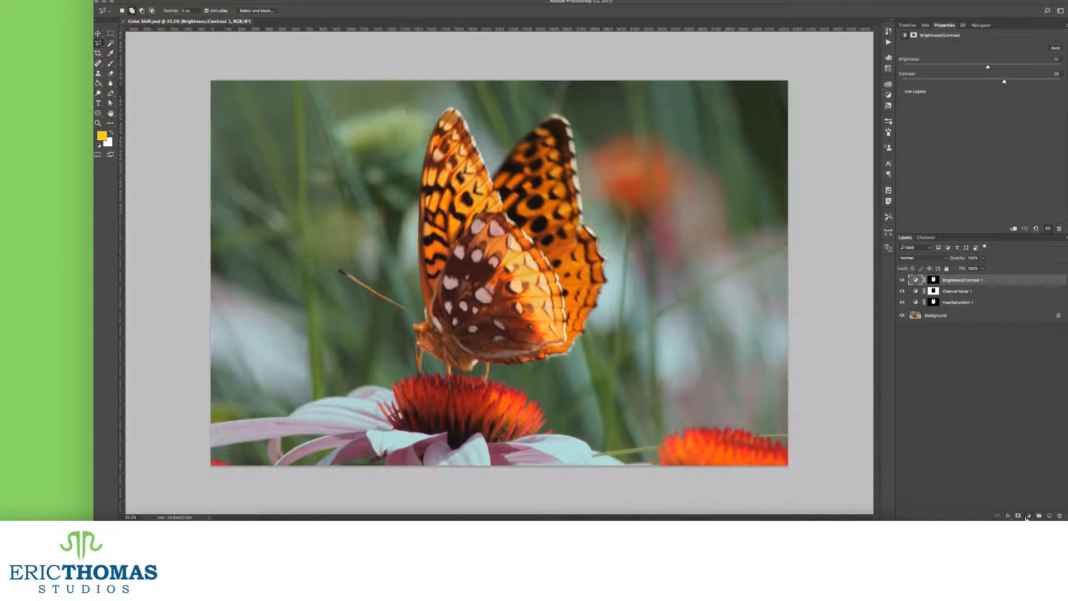
# Add a Solid Color fill layer in a muted teal above the other butterfly layers
pyautogui.click(1029, 515)
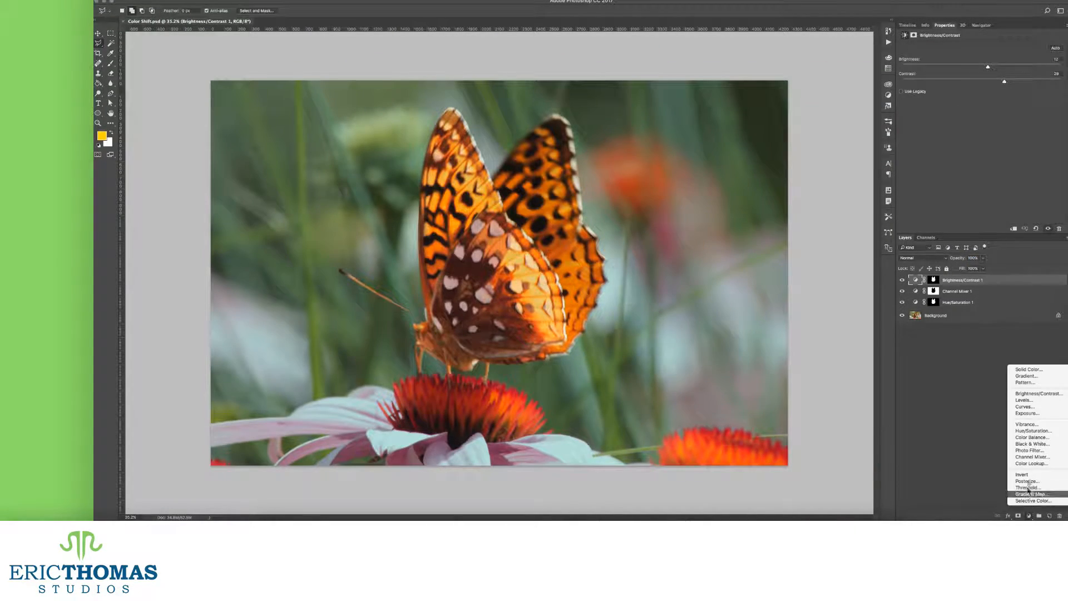
pyautogui.click(1034, 372)
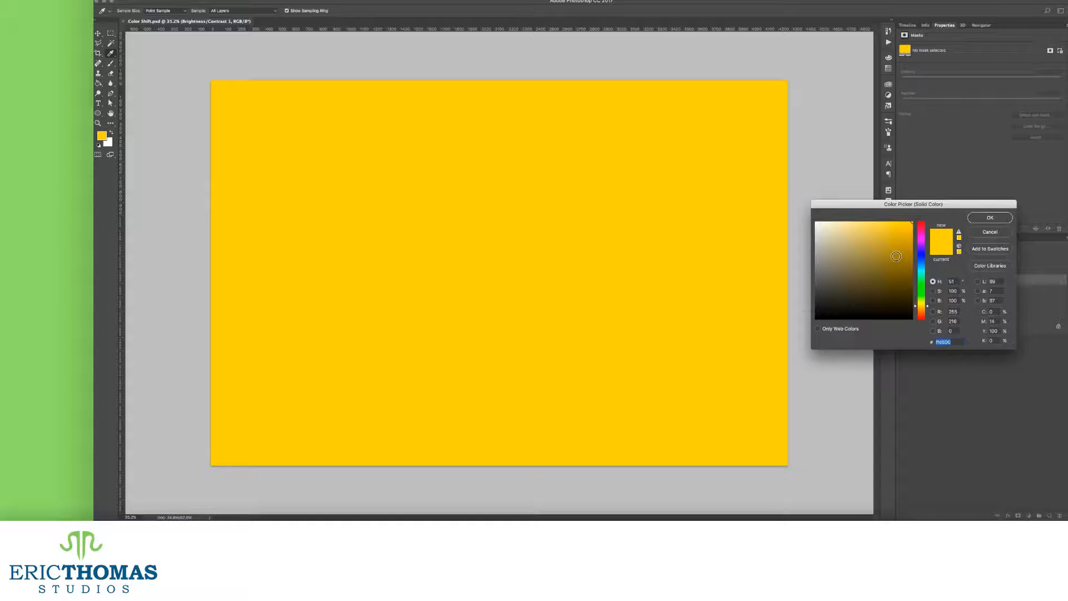
pyautogui.click(922, 272)
pyautogui.moveTo(871, 242); pyautogui.dragTo(844, 257)
pyautogui.click(979, 220)
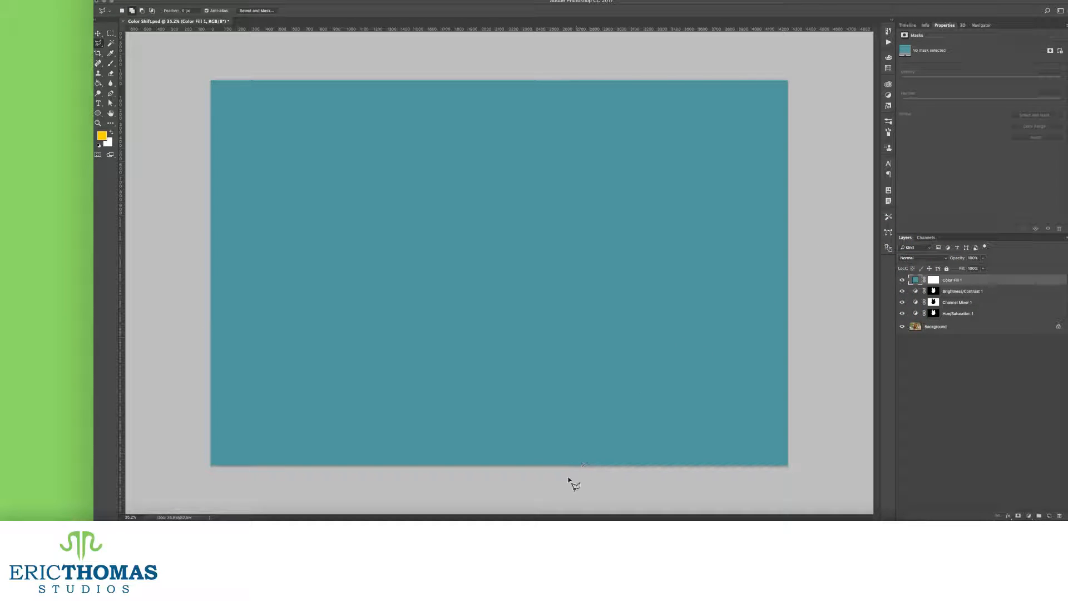
# Set the teal fill layer's blend mode to Color and lower its opacity to about 39%
pyautogui.click(933, 259)
pyautogui.click(915, 424)
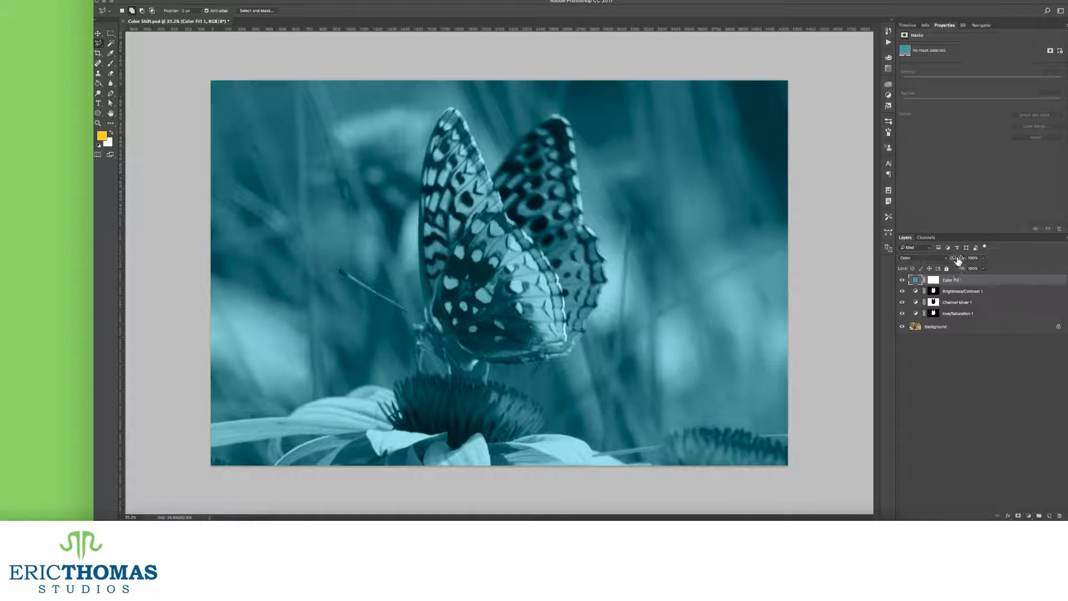
pyautogui.moveTo(957, 258); pyautogui.dragTo(935, 260)
# Mask the butterfly out of the teal fill layer with black and reduce the mask's density to about 90%
pyautogui.click(934, 280)
pyautogui.press('d')
pyautogui.hotkey('alt', 'BackSpace')
pyautogui.hotkey('ctrl', 'd')
pyautogui.moveTo(1061, 80); pyautogui.dragTo(1045, 82)
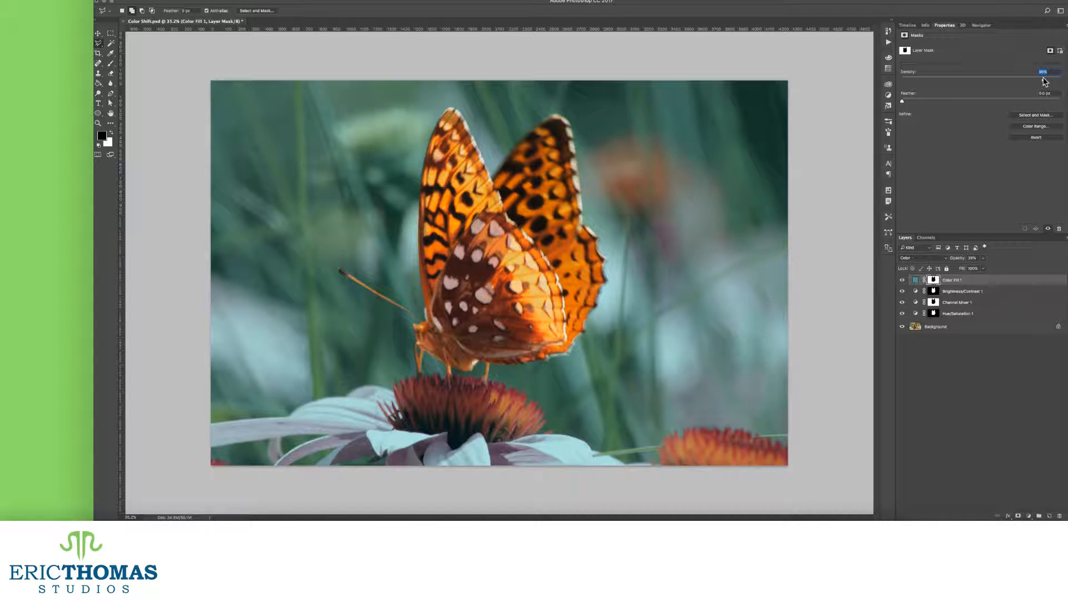
# Try the Overlay blend mode on the Brightness/Contrast layer, compare with its mask disabled, and set the mode to Soft Light
pyautogui.click(960, 291)
pyautogui.click(924, 258)
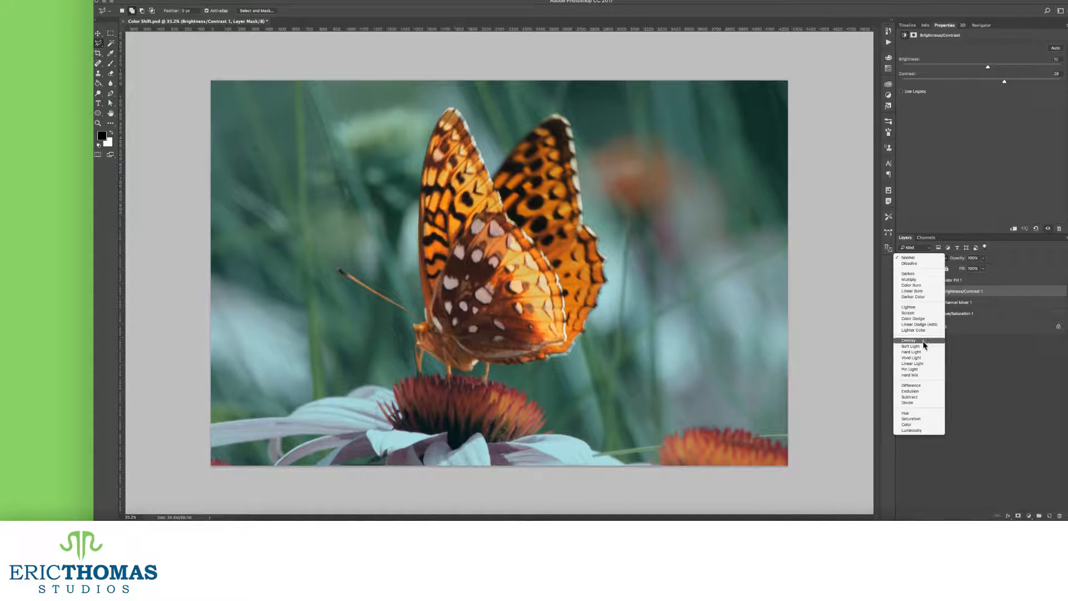
pyautogui.click(929, 341)
pyautogui.keyDown('shift'); pyautogui.click(935, 291); pyautogui.keyUp('shift')
pyautogui.keyDown('shift'); pyautogui.click(935, 291); pyautogui.keyUp('shift')
pyautogui.click(911, 258)
pyautogui.click(911, 258)
# Try other blend modes on the Channel Mixer layer, return it to Normal, and reduce its opacity
pyautogui.click(960, 302)
pyautogui.click(924, 258)
pyautogui.click(918, 427)
pyautogui.click(924, 258)
pyautogui.click(911, 202)
pyautogui.click(924, 258)
pyautogui.click(921, 146)
pyautogui.moveTo(959, 258); pyautogui.dragTo(949, 259)
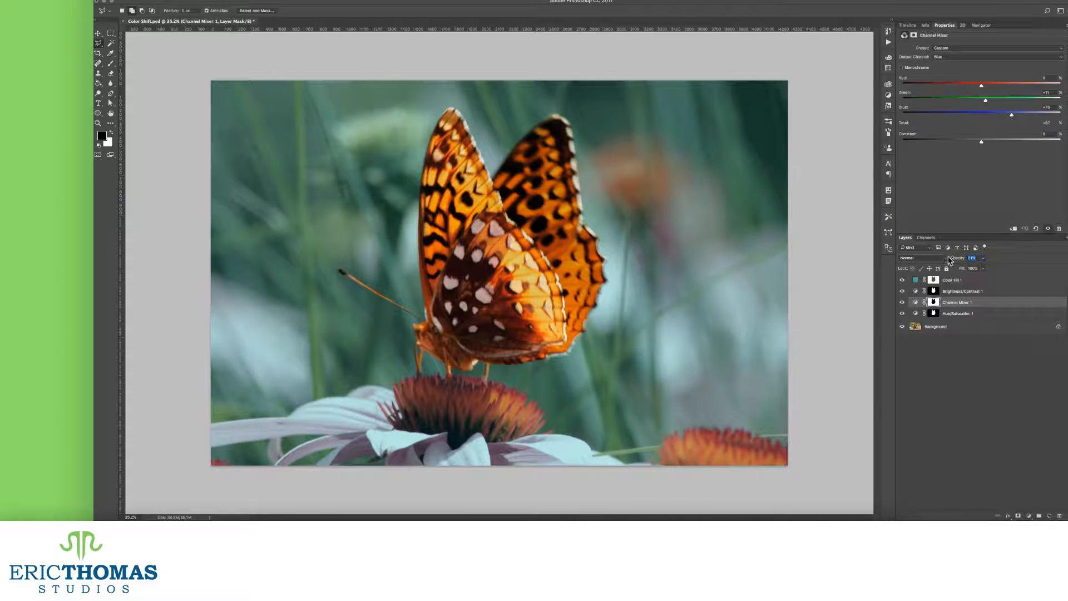
# Feather the edges of the adjustment layers' masks slightly, including the Brightness/Contrast and Hue/Saturation masks
pyautogui.click(934, 302)
pyautogui.click(934, 280)
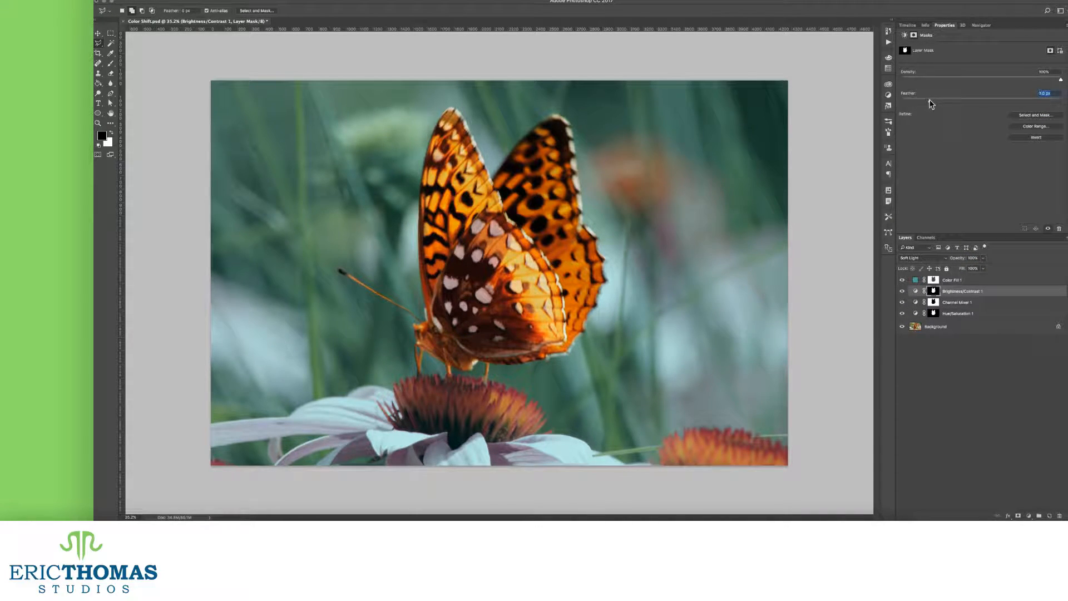
pyautogui.click(934, 313)
# Try the Color blend mode on the Hue/Saturation layer and return it to Normal
pyautogui.click(924, 258)
pyautogui.click(910, 428)
pyautogui.click(923, 257)
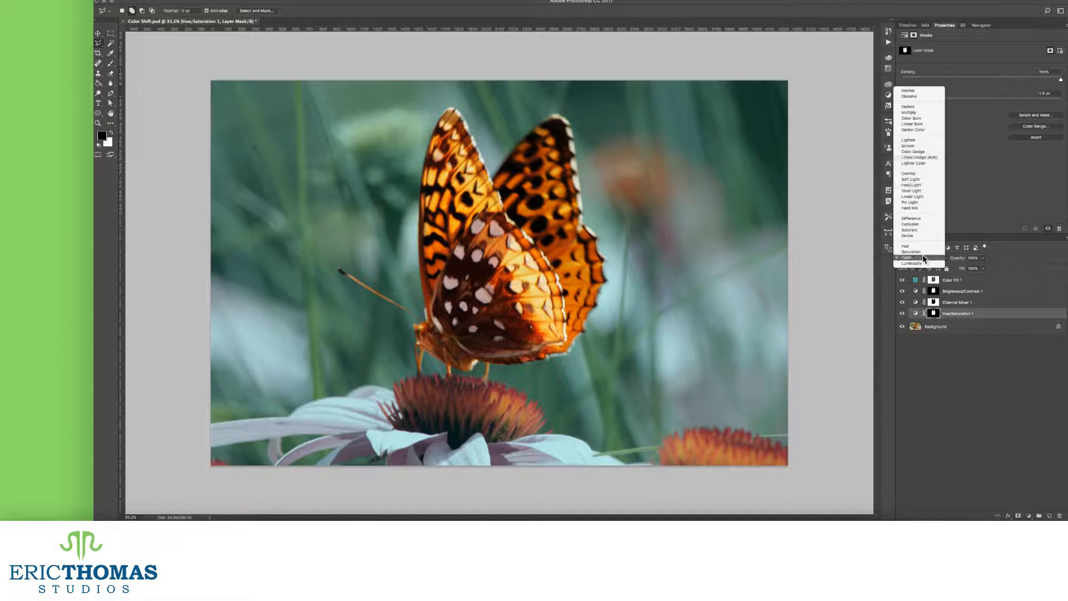
pyautogui.click(909, 90)
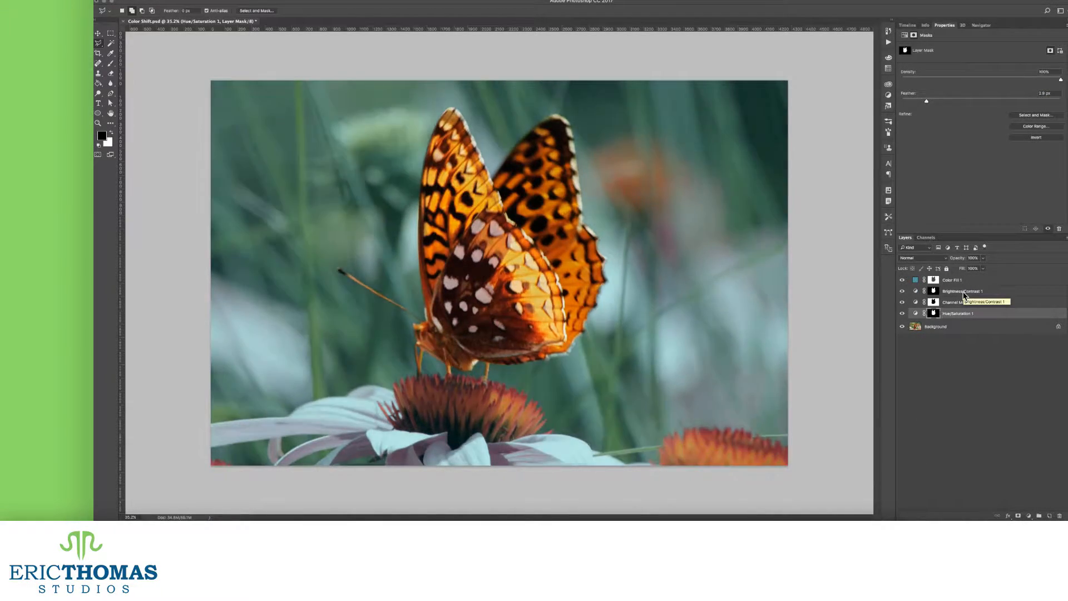
# Duplicate the Brightness/Contrast layer with its mask inverted to target the background, lower the copy's brightness, and adjust its contrast
pyautogui.click(964, 292)
pyautogui.click(943, 258)
pyautogui.click(942, 259)
pyautogui.press('super+j')
pyautogui.click(917, 291)
pyautogui.moveTo(964, 65); pyautogui.dragTo(944, 67)
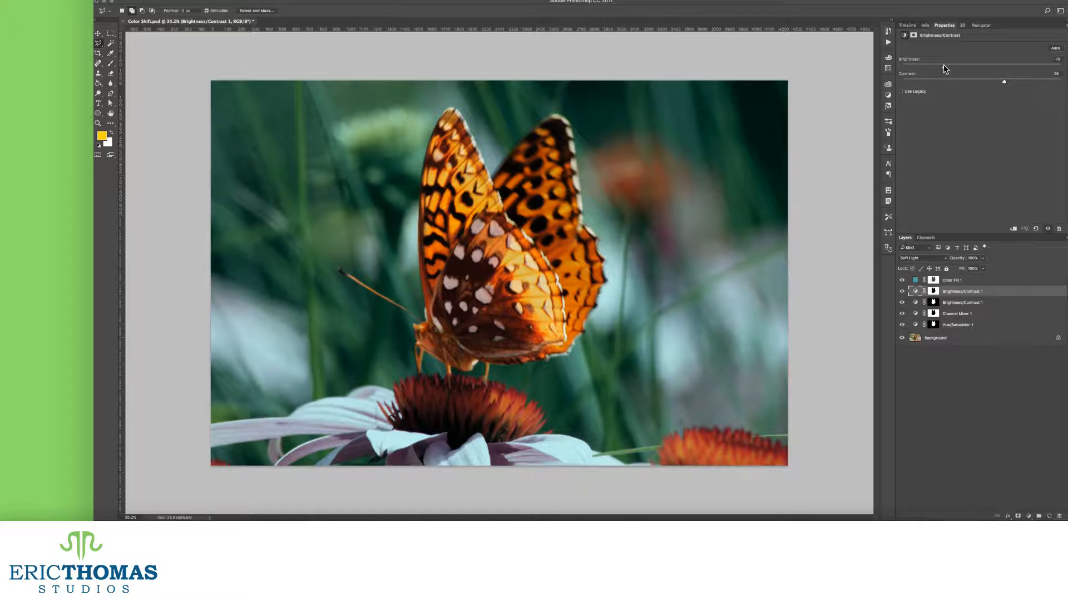
pyautogui.moveTo(1004, 81); pyautogui.dragTo(923, 69)
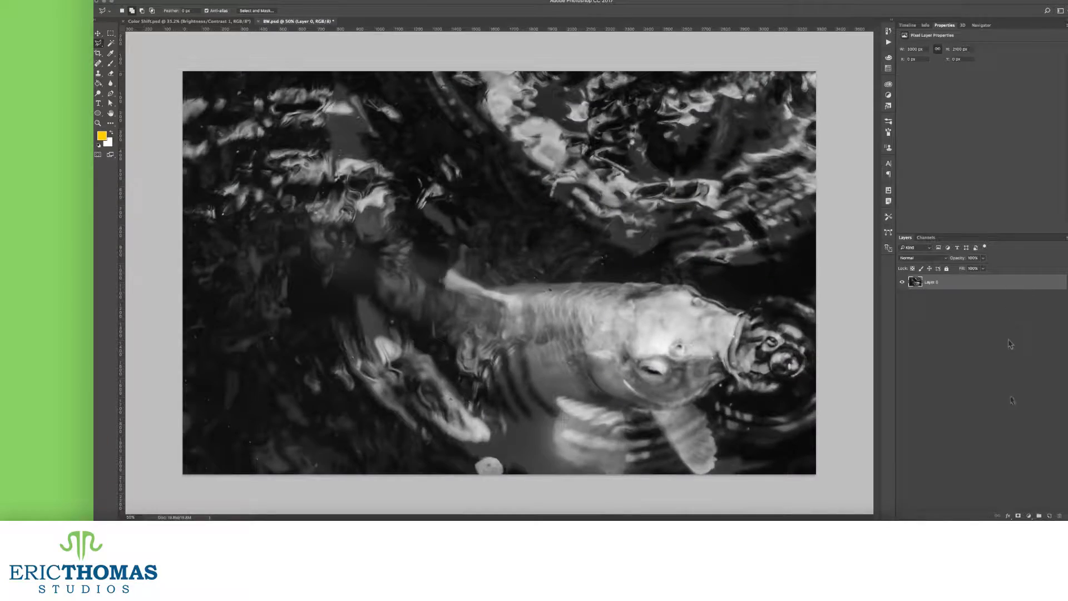
# Add a muted teal Solid Color fill layer over the fish photo in BW.psd, using the Color blend mode at reduced opacity
pyautogui.click(1030, 515)
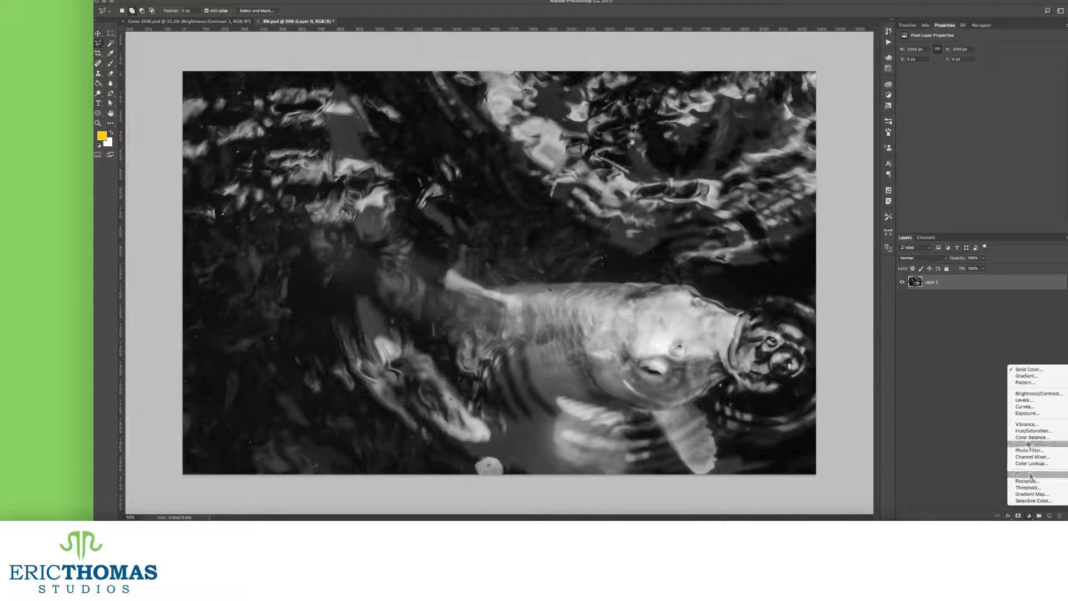
pyautogui.click(1027, 369)
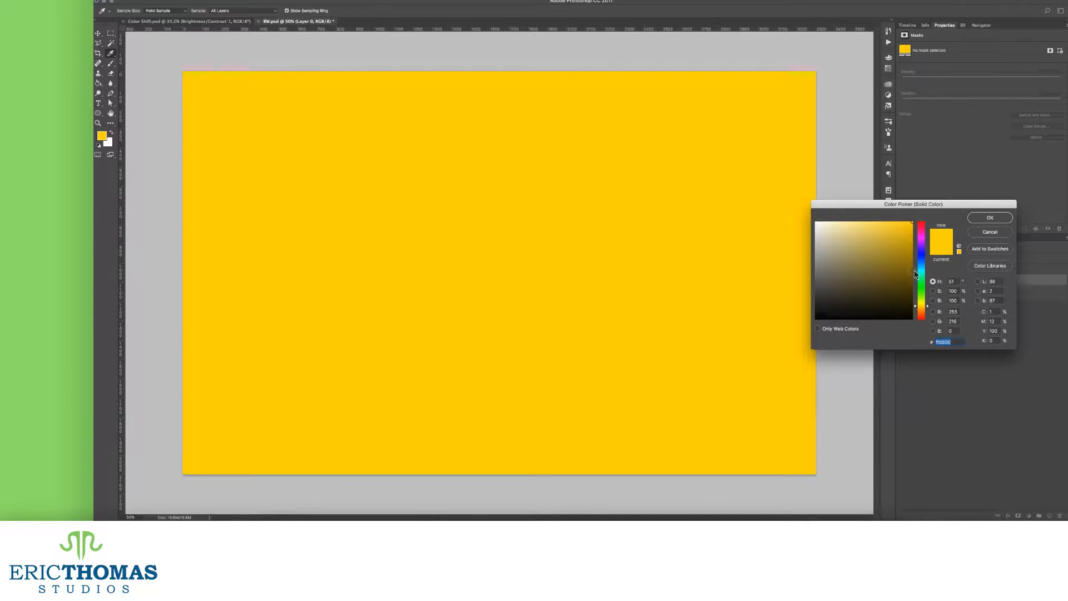
pyautogui.click(921, 271)
pyautogui.click(844, 247)
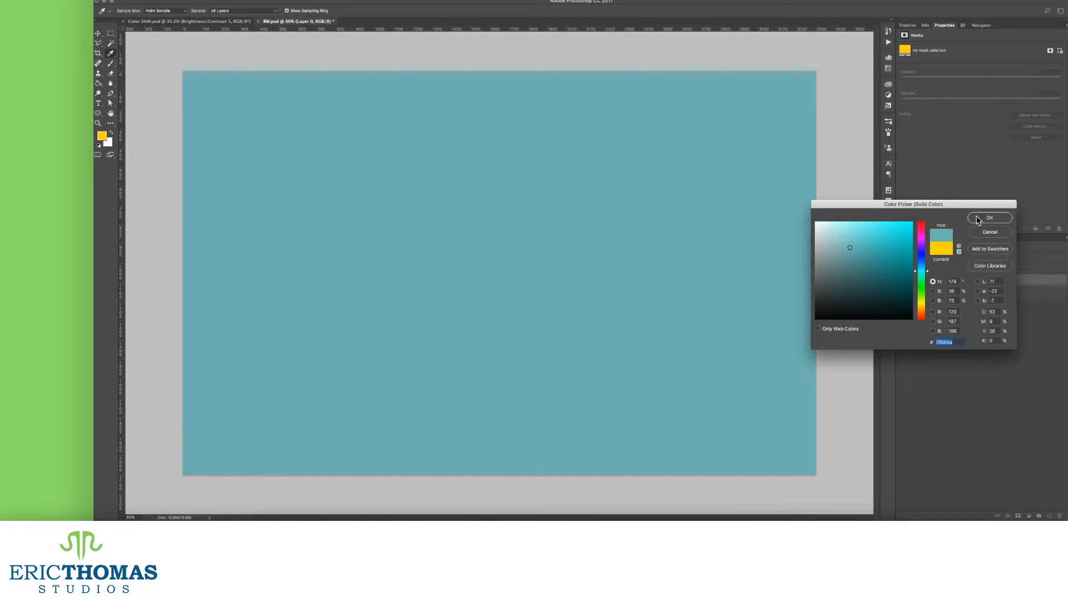
pyautogui.click(991, 218)
pyautogui.click(923, 258)
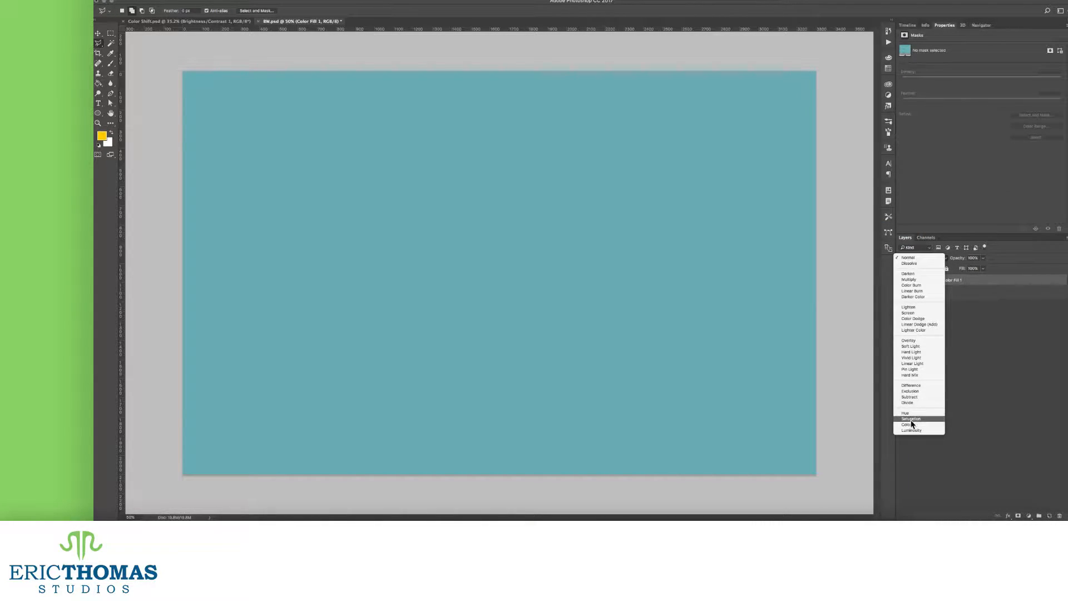
pyautogui.click(911, 424)
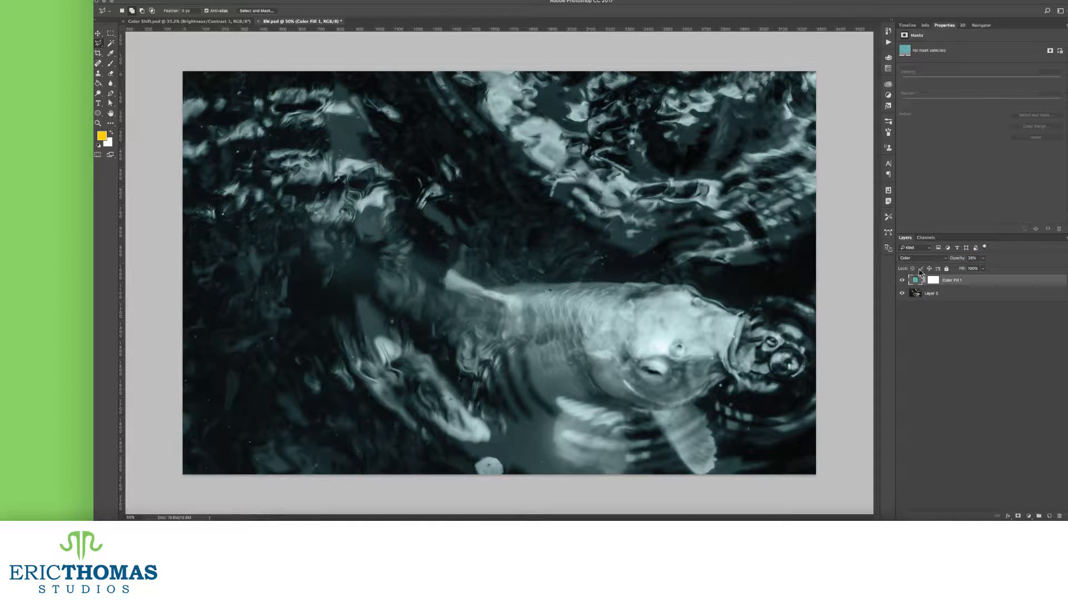
# Change the color fill layer's color to a light periwinkle blue and reduce the layer's opacity slightly
pyautogui.doubleClick(916, 280)
pyautogui.moveTo(919, 262)
pyautogui.mouseDown()
pyautogui.moveTo(857, 252)
pyautogui.moveTo(866, 267)
pyautogui.mouseUp()
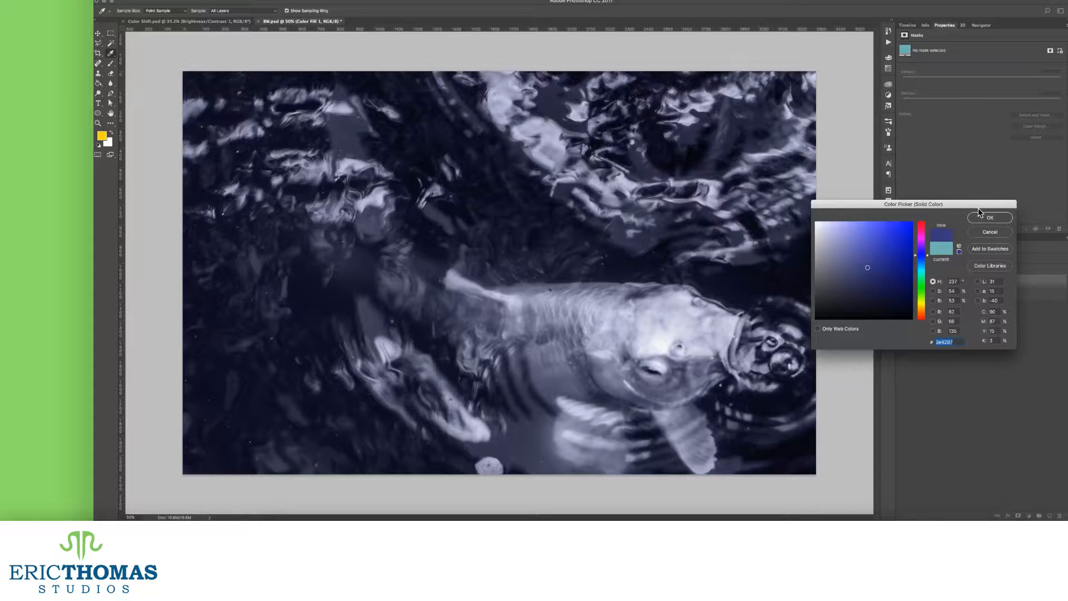
pyautogui.click(847, 228)
pyautogui.click(995, 219)
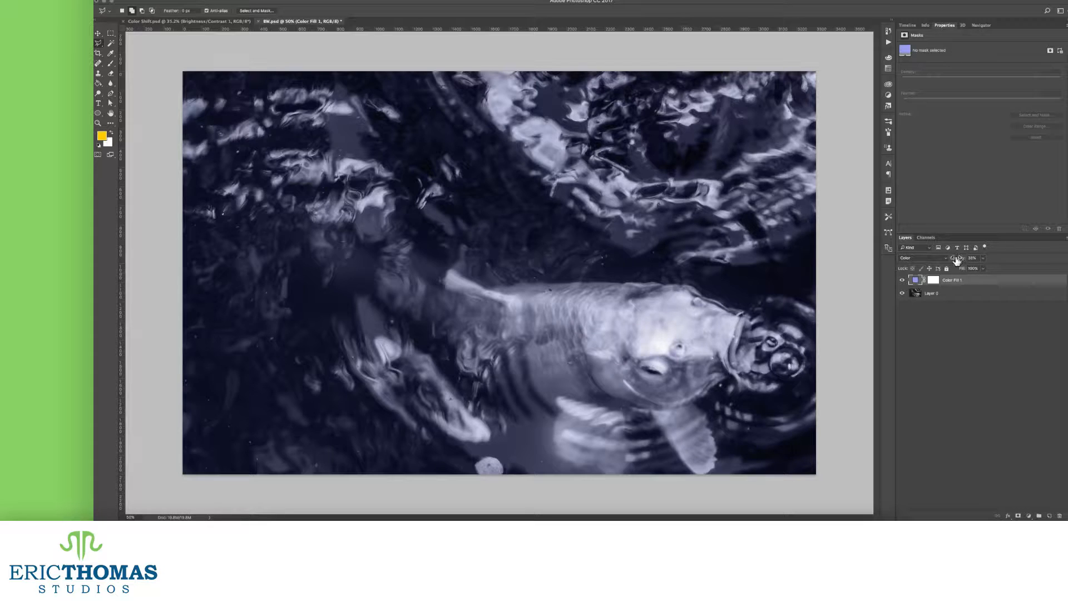
pyautogui.moveTo(957, 262); pyautogui.dragTo(949, 261)
pyautogui.press('Return')
# On a new layer named Koi, outline the large fish in yellow with the Brush and fill the outline with the Paint Bucket
pyautogui.press('super+shift+alt+n')
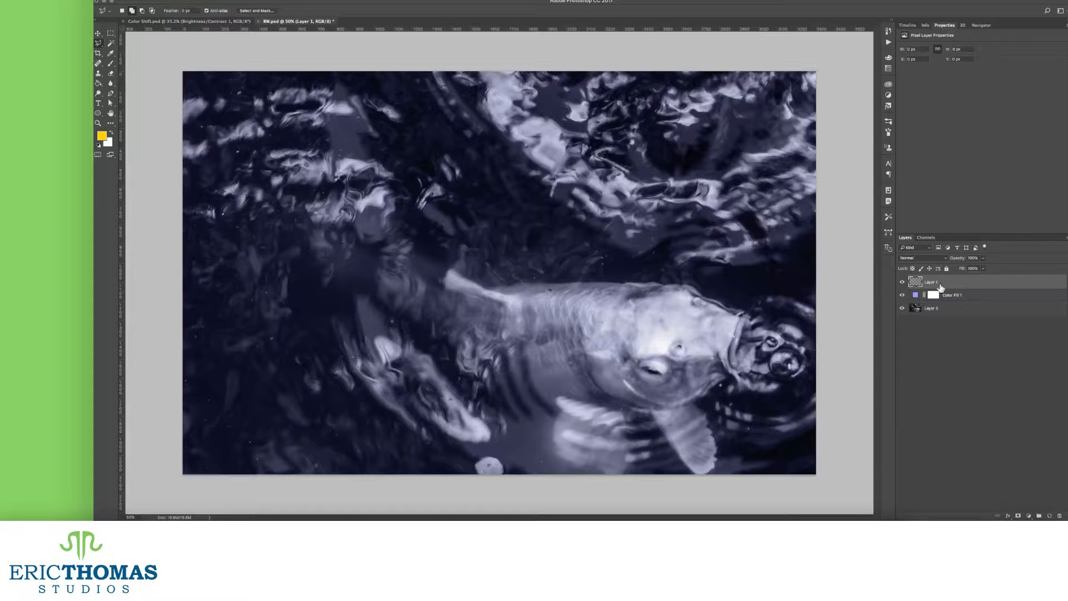
pyautogui.press('Return')
pyautogui.press('b')
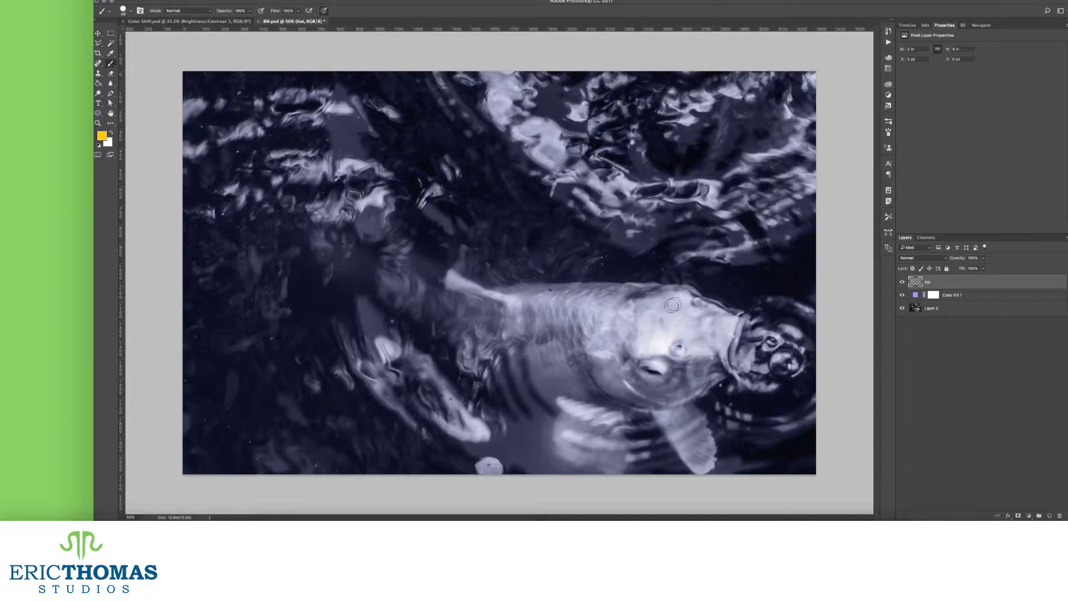
pyautogui.click(450, 281)
pyautogui.moveTo(460, 281)
pyautogui.mouseDown()
pyautogui.moveTo(507, 292)
pyautogui.moveTo(505, 333)
pyautogui.moveTo(490, 296)
pyautogui.moveTo(463, 288)
pyautogui.moveTo(524, 388)
pyautogui.moveTo(472, 304)
pyautogui.moveTo(467, 372)
pyautogui.moveTo(518, 409)
pyautogui.moveTo(507, 419)
pyautogui.moveTo(643, 409)
pyautogui.moveTo(703, 471)
pyautogui.mouseUp()
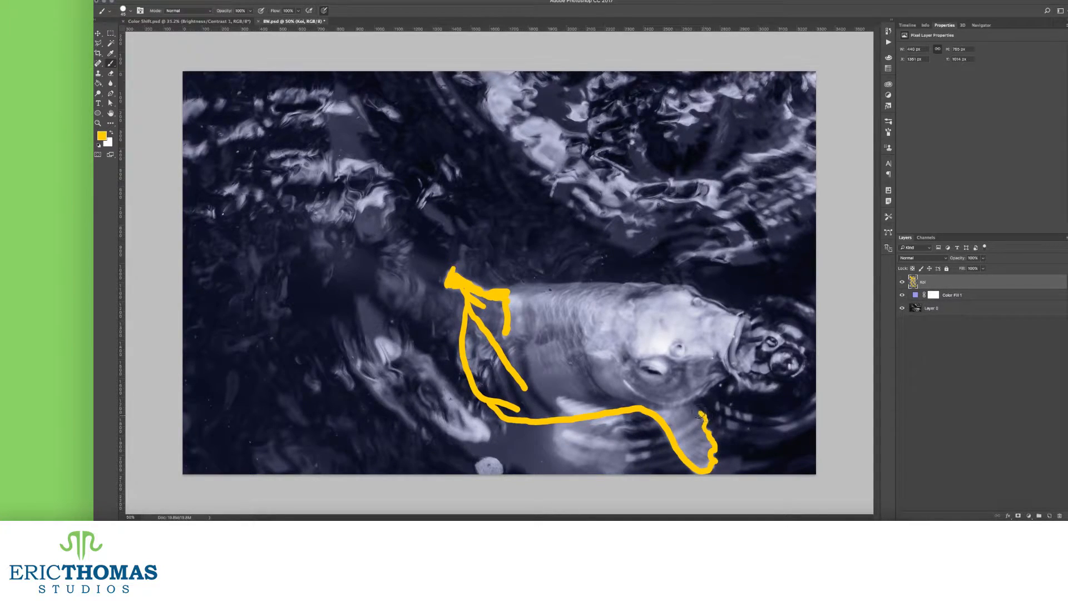
pyautogui.moveTo(712, 384)
pyautogui.mouseDown()
pyautogui.moveTo(738, 377)
pyautogui.moveTo(754, 356)
pyautogui.moveTo(748, 323)
pyautogui.moveTo(682, 289)
pyautogui.moveTo(594, 288)
pyautogui.mouseUp()
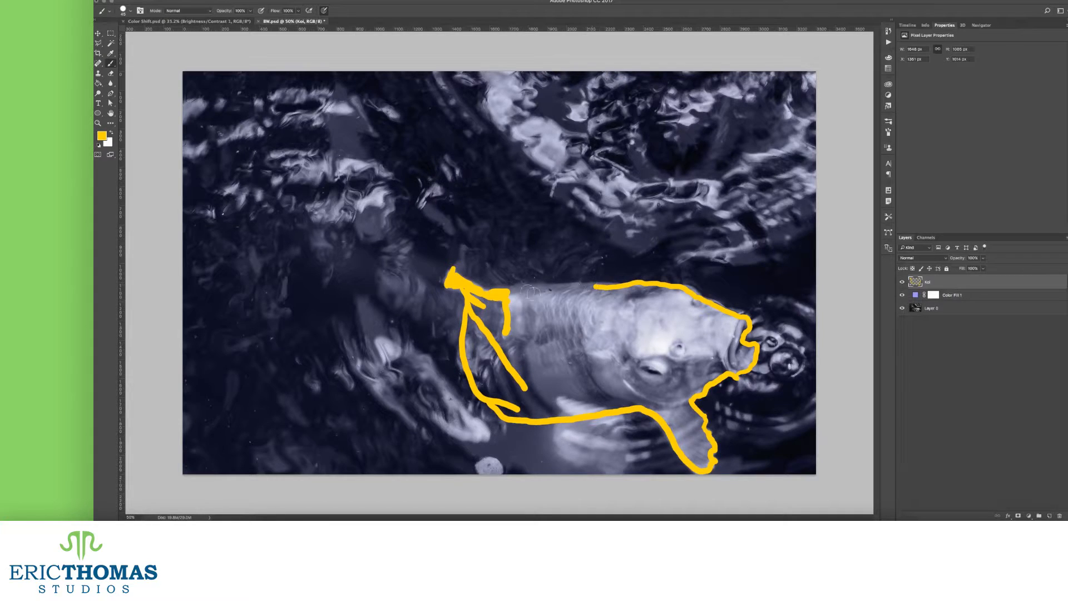
pyautogui.moveTo(507, 288); pyautogui.dragTo(597, 286)
pyautogui.press('g')
pyautogui.click(597, 350)
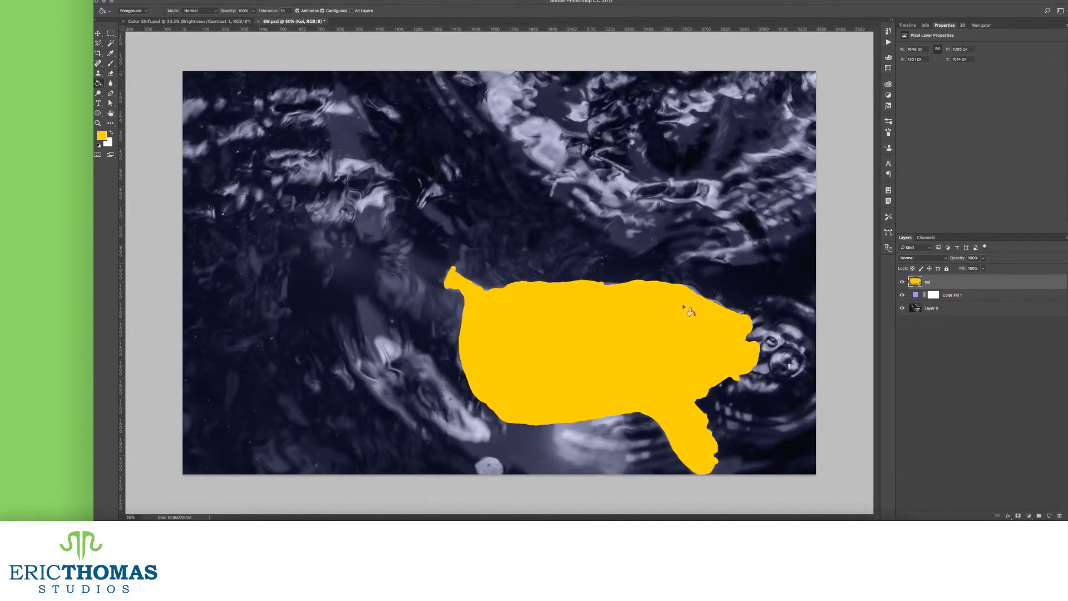
# Set the Koi layer's blend mode to Color, reduce its opacity slightly, and soften the painted shape with a Gaussian Blur
pyautogui.click(916, 259)
pyautogui.click(908, 425)
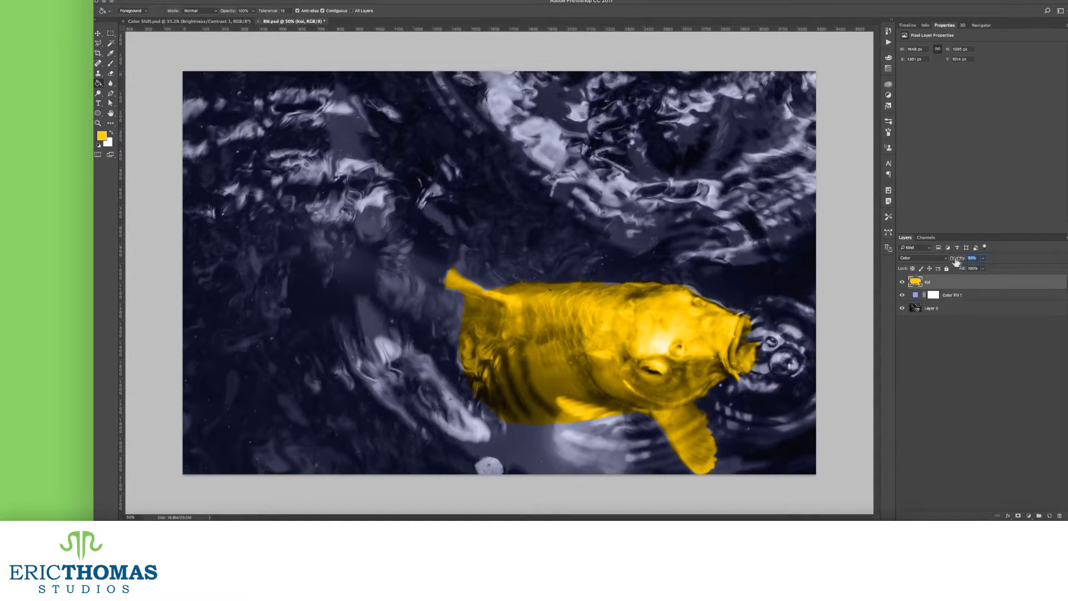
pyautogui.click(275, 1)
pyautogui.moveTo(334, 89)
pyautogui.click(390, 117)
pyautogui.press('Return')
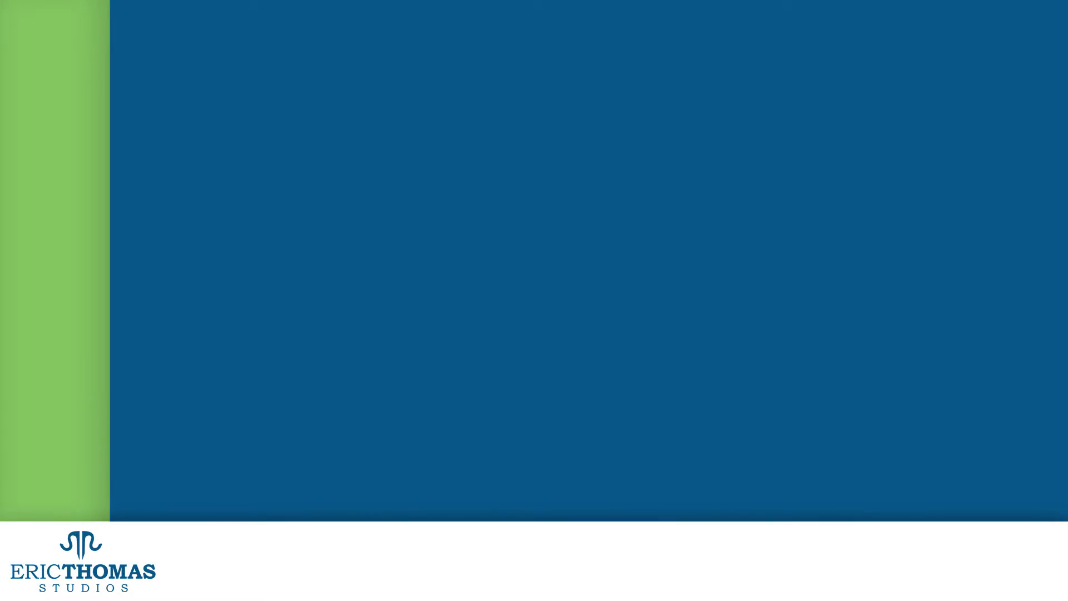